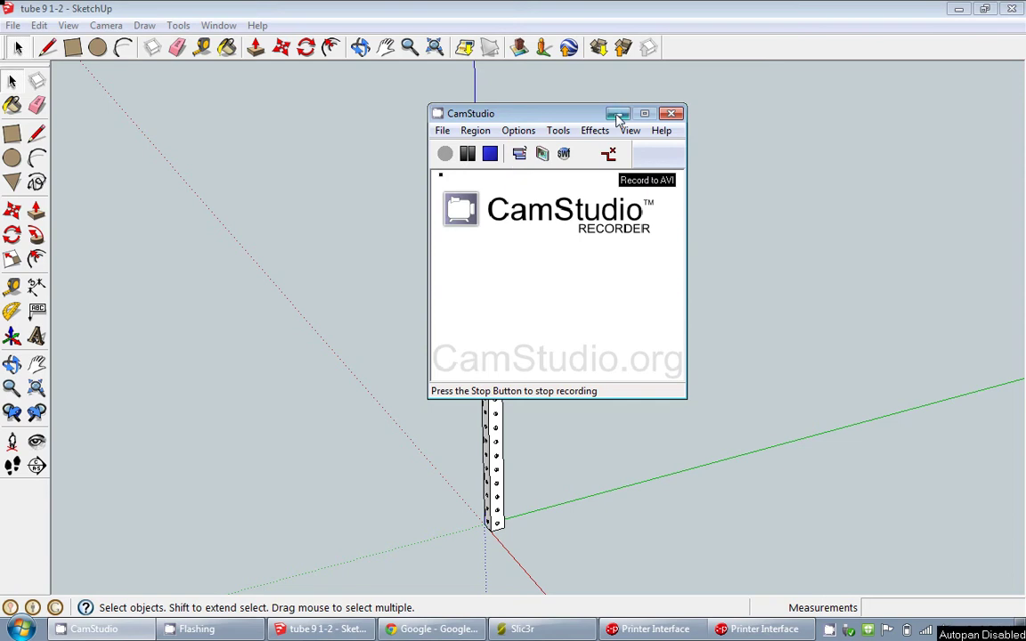
Step: Minimize the CamStudio window so the 'tube 9 1-2' model is fully visible
{"action": "left_click", "coordinate": [618, 114]}
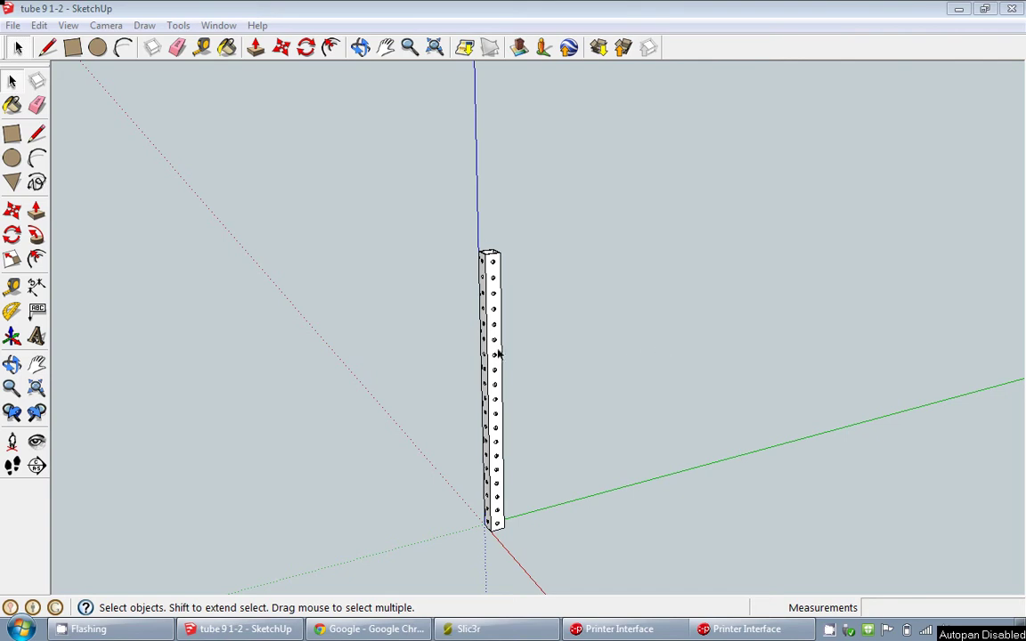
Step: Box-select the whole perforated tube, make it a group, and orbit to check it
{"action": "left_click_drag", "start_coordinate": [454, 245], "coordinate": [618, 477]}
{"action": "middle_click_drag", "start_coordinate": [618, 477], "coordinate": [532, 387]}
{"action": "scroll", "coordinate": [458, 385], "scroll_direction": "up", "scroll_amount": 2}
{"action": "scroll", "coordinate": [479, 381], "scroll_direction": "down", "scroll_amount": 2}
{"action": "right_click", "coordinate": [493, 353]}
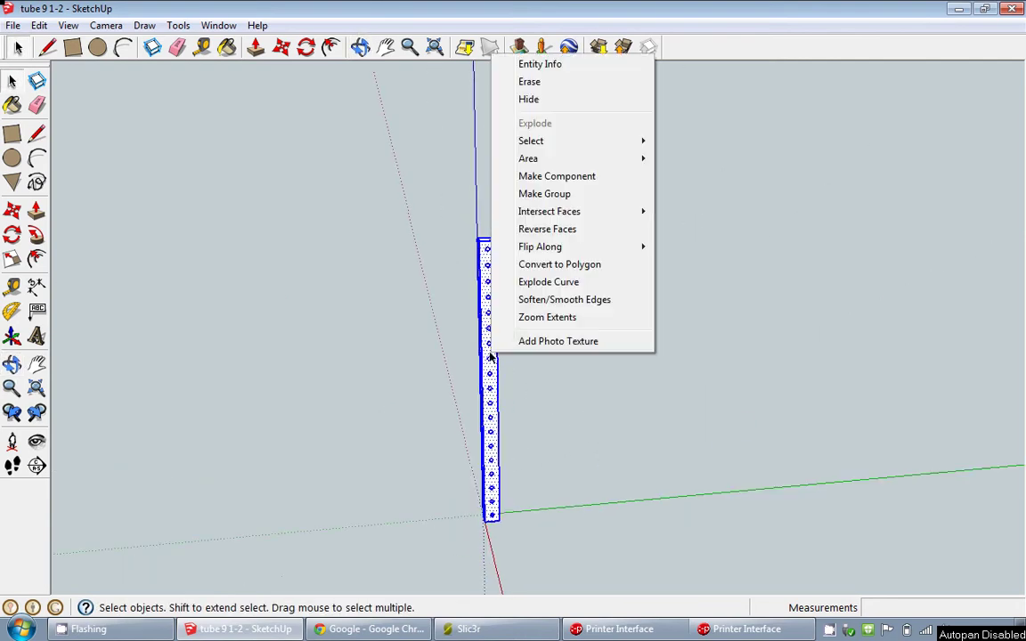
{"action": "left_click", "coordinate": [568, 196]}
{"action": "middle_click_drag", "start_coordinate": [512, 307], "coordinate": [570, 294]}
{"action": "scroll", "coordinate": [503, 309], "scroll_direction": "up", "scroll_amount": 1}
{"action": "scroll", "coordinate": [504, 308], "scroll_direction": "down", "scroll_amount": 2}
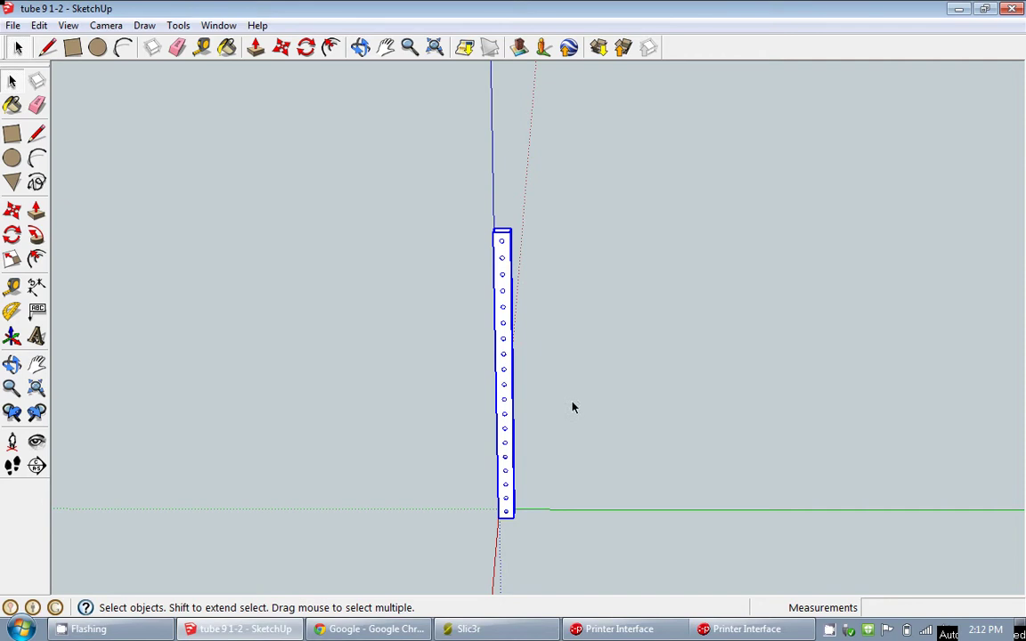
{"action": "middle_click_drag", "start_coordinate": [572, 407], "coordinate": [478, 355]}
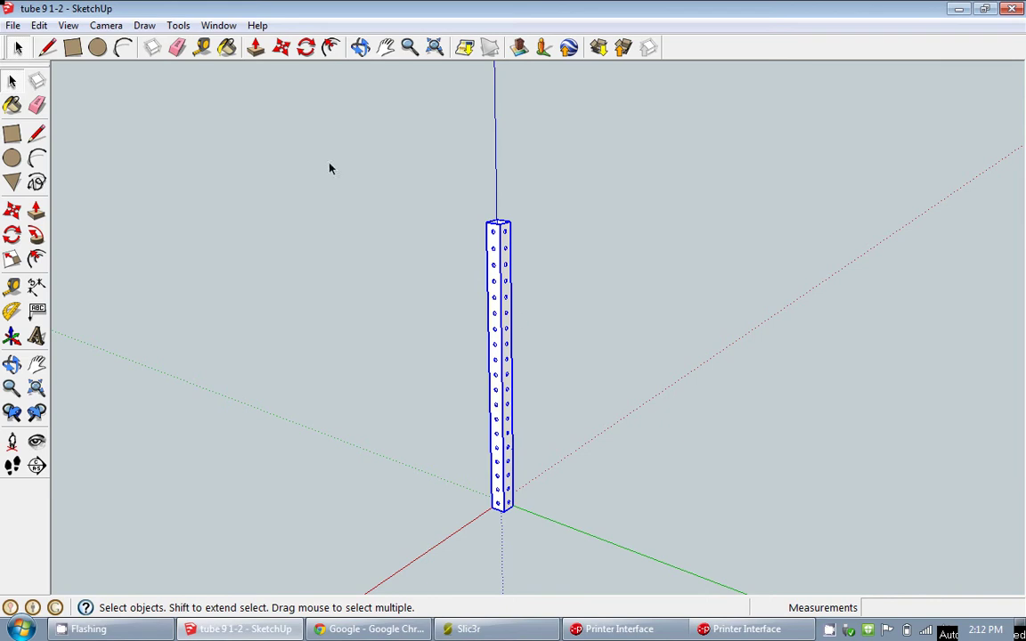
Step: Export the tube as an inch-unit STL, 'tube 9 1-2untitled', into the Tube folder
{"action": "left_click", "coordinate": [179, 26]}
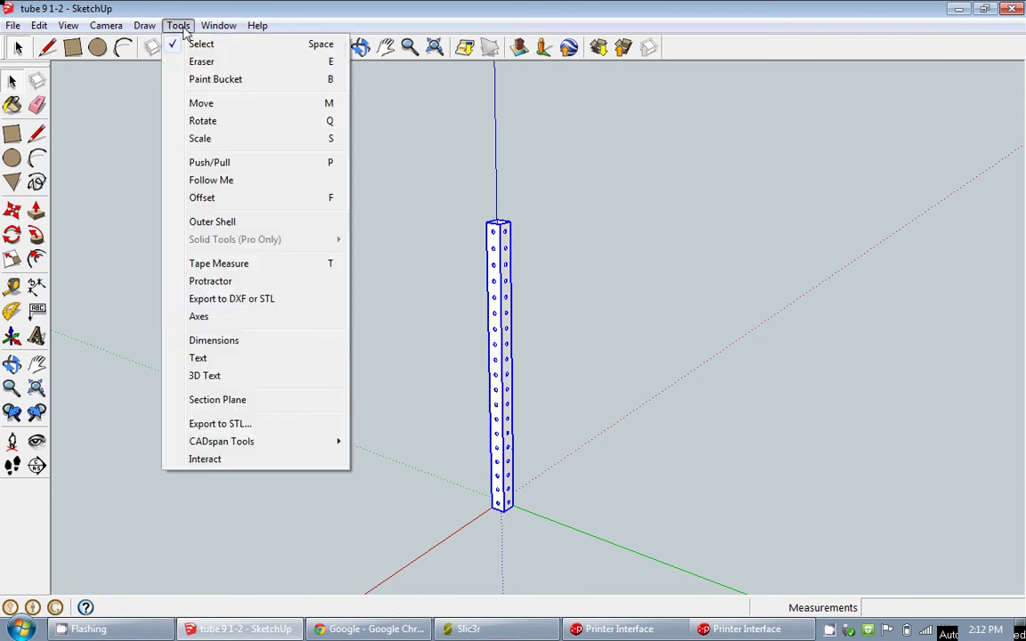
{"action": "left_click", "coordinate": [239, 300]}
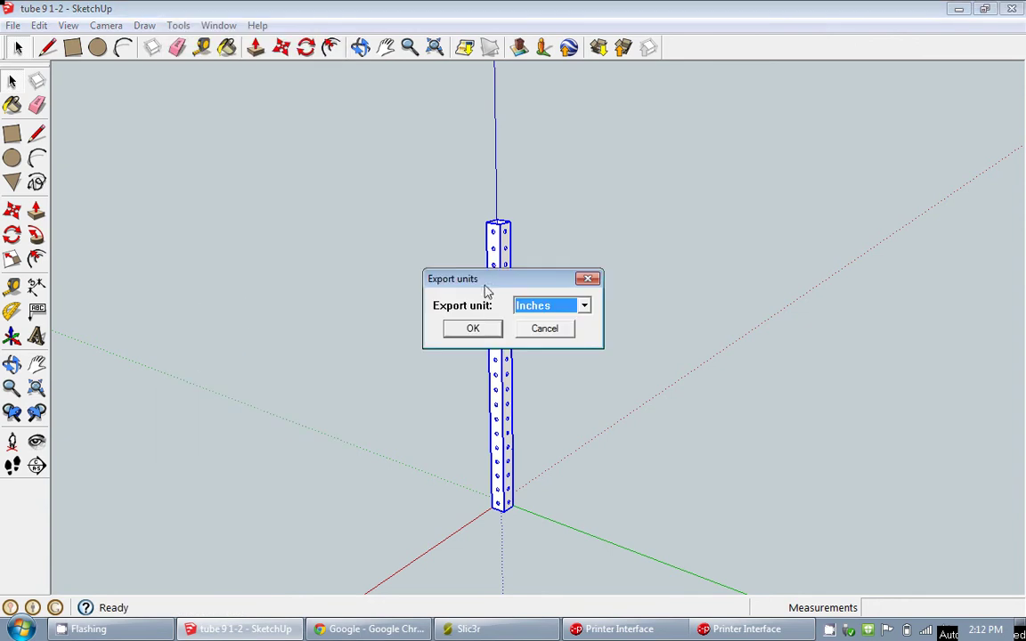
{"action": "left_click", "coordinate": [474, 335]}
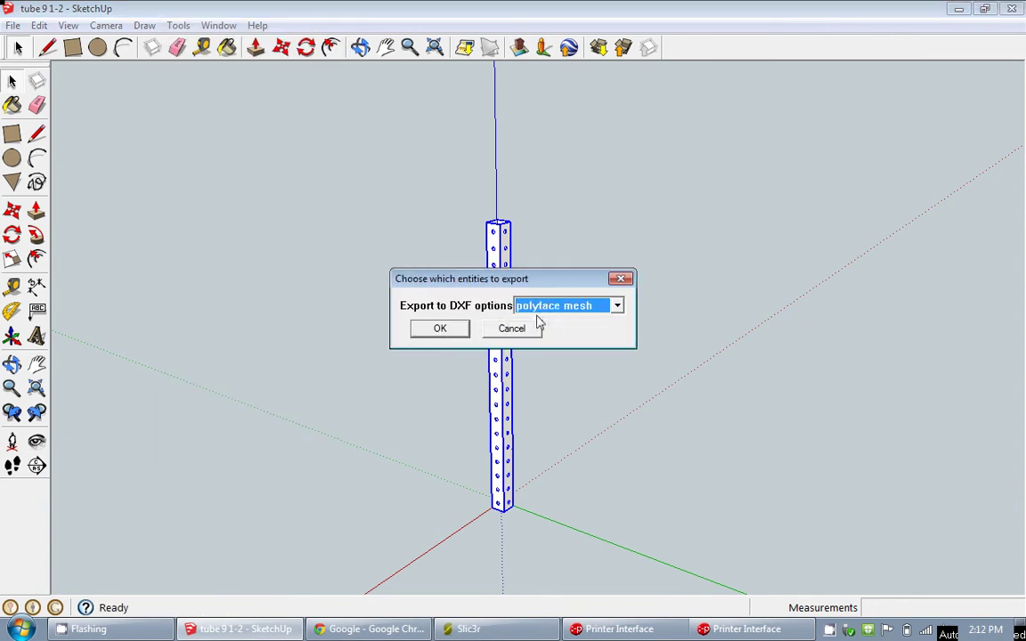
{"action": "left_click", "coordinate": [617, 305]}
{"action": "left_click", "coordinate": [528, 374]}
{"action": "left_click", "coordinate": [440, 329]}
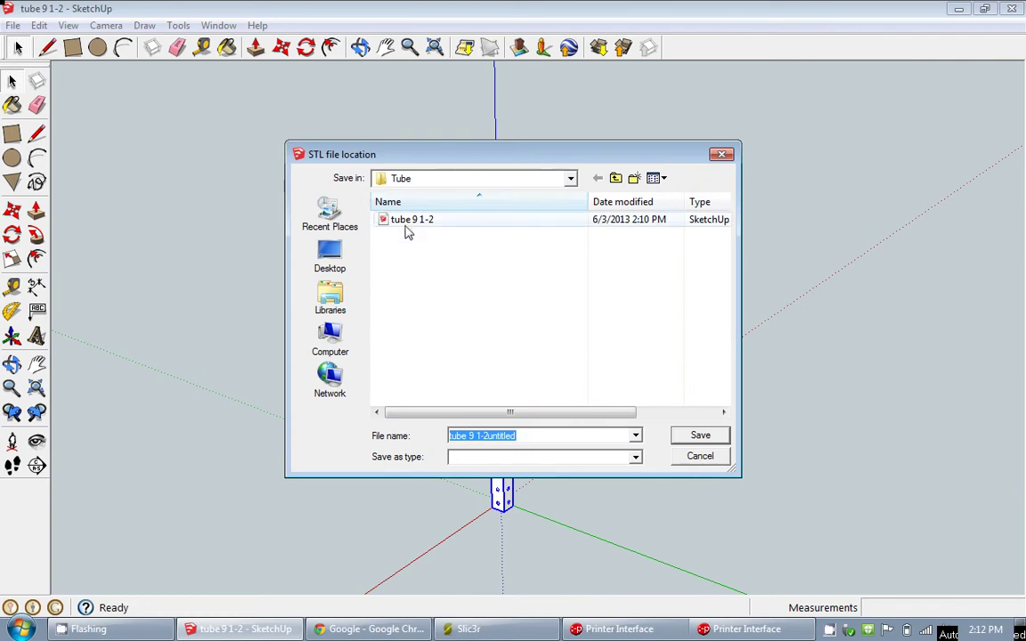
{"action": "left_click", "coordinate": [698, 436]}
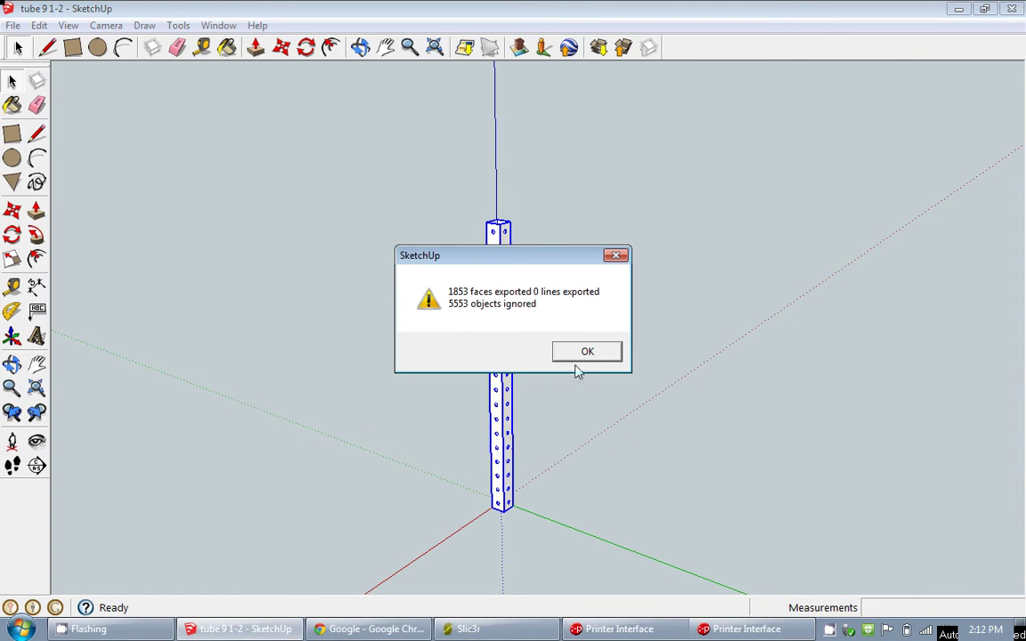
{"action": "left_click", "coordinate": [587, 353]}
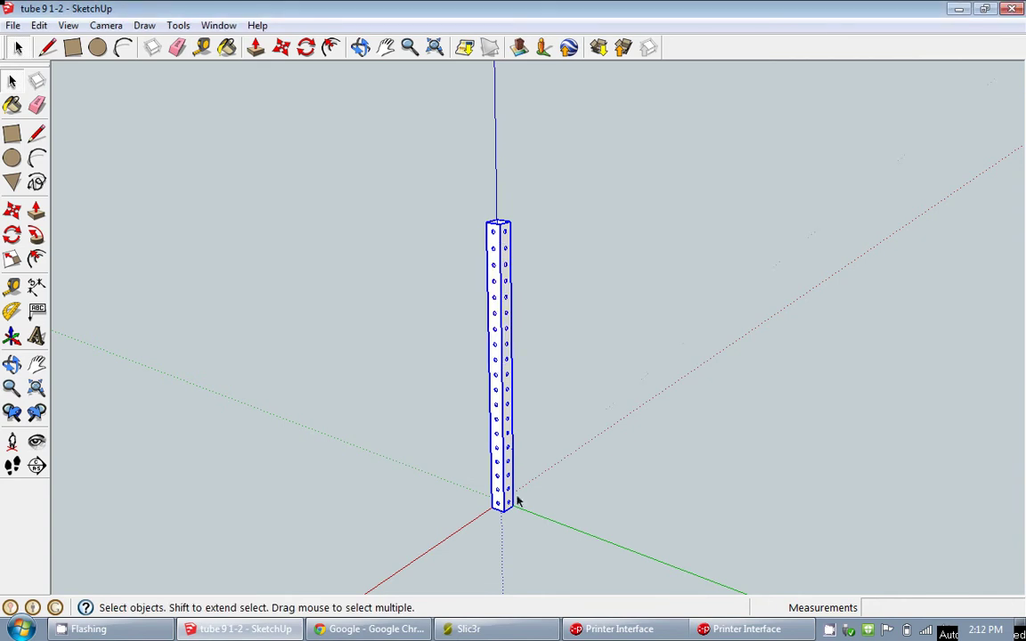
{"action": "middle_click_drag", "start_coordinate": [393, 384], "coordinate": [467, 374]}
{"action": "scroll", "coordinate": [553, 361], "scroll_direction": "up", "scroll_amount": 2}
{"action": "scroll", "coordinate": [550, 360], "scroll_direction": "up", "scroll_amount": 2}
{"action": "scroll", "coordinate": [570, 352], "scroll_direction": "down", "scroll_amount": 3}
{"action": "scroll", "coordinate": [468, 375], "scroll_direction": "up", "scroll_amount": 1}
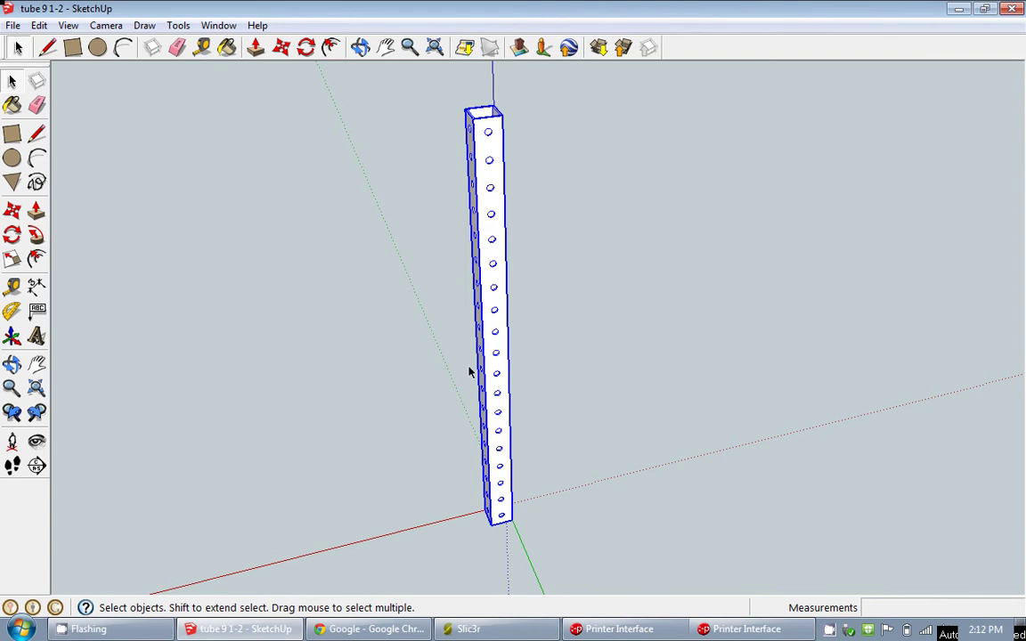
{"action": "scroll", "coordinate": [465, 368], "scroll_direction": "down", "scroll_amount": 1}
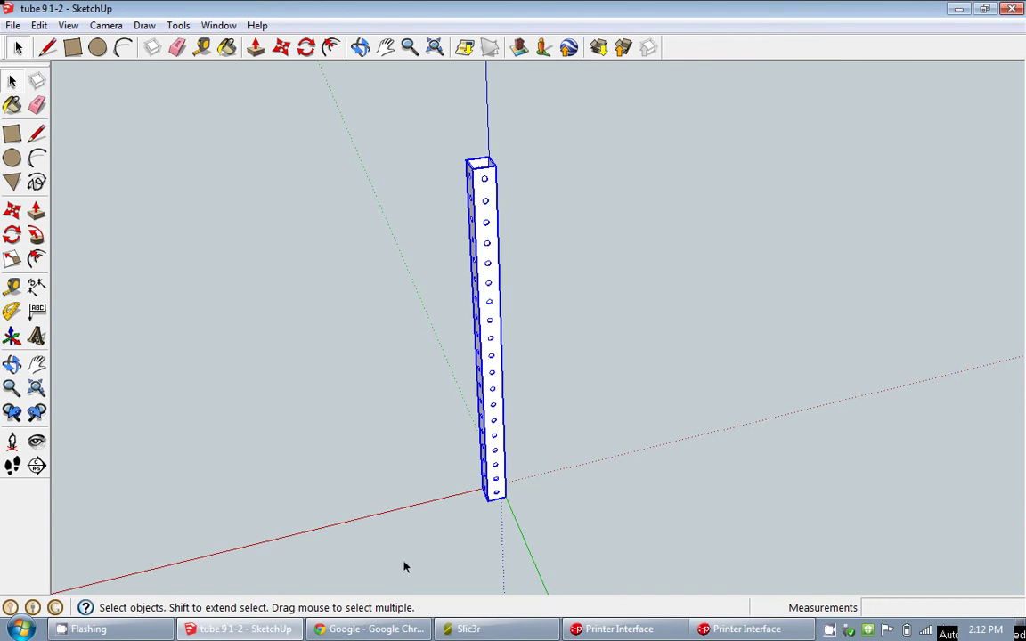
Step: Go to cloud.netfabb.com in Chrome and choose tube 9 1-2untitled.stl from Documents > Tube
{"action": "left_click", "coordinate": [392, 631]}
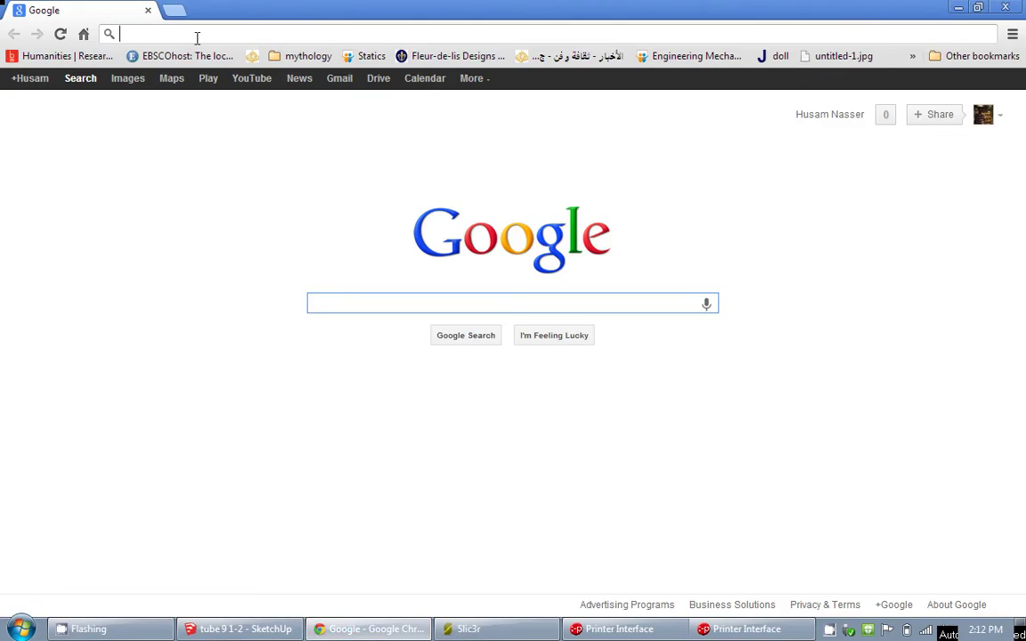
{"action": "type", "text": "cloud.netfabb.com"}
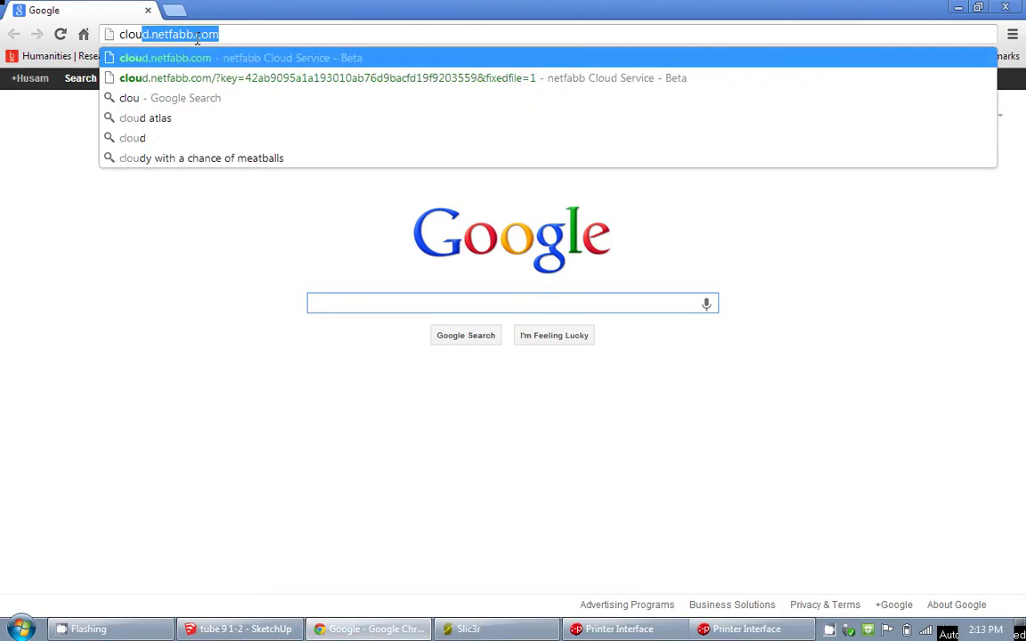
{"action": "key", "text": "Return"}
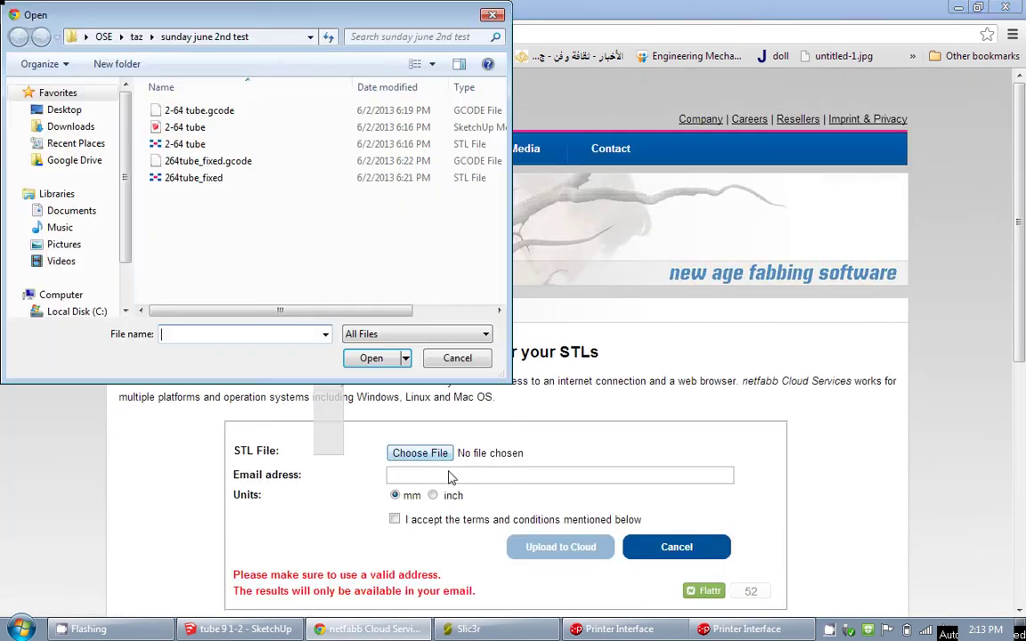
{"action": "left_click", "coordinate": [78, 215]}
{"action": "scroll", "coordinate": [392, 214], "scroll_direction": "down", "scroll_amount": 3}
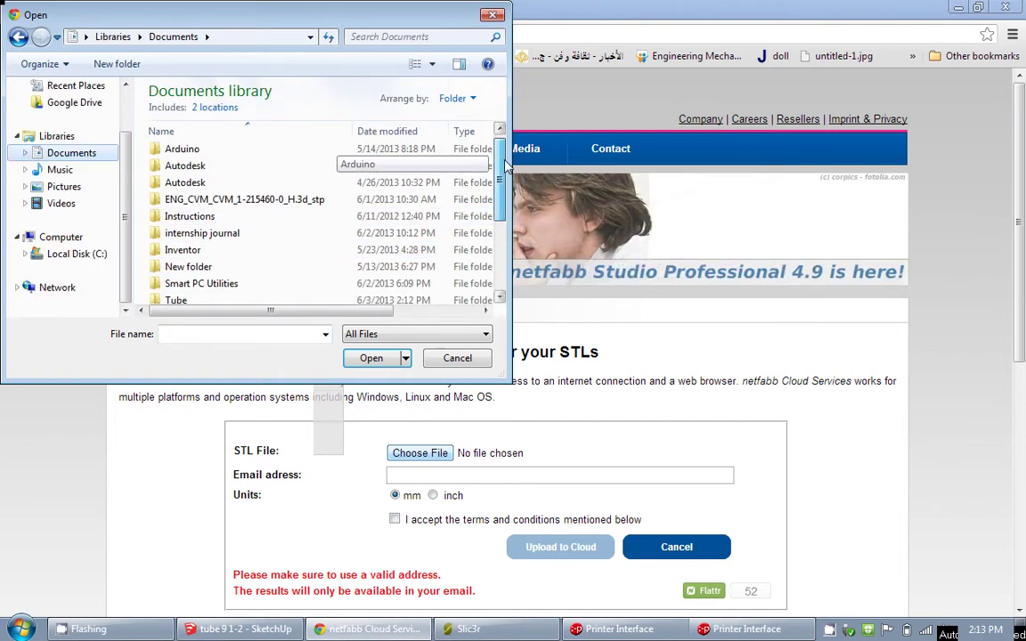
{"action": "double_click", "coordinate": [200, 176]}
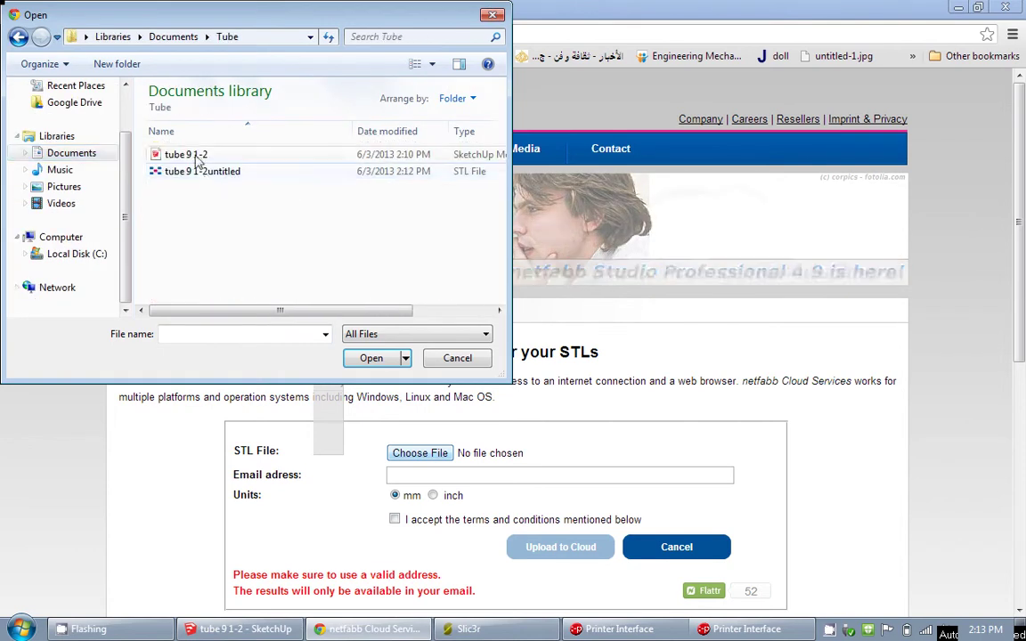
{"action": "double_click", "coordinate": [201, 175]}
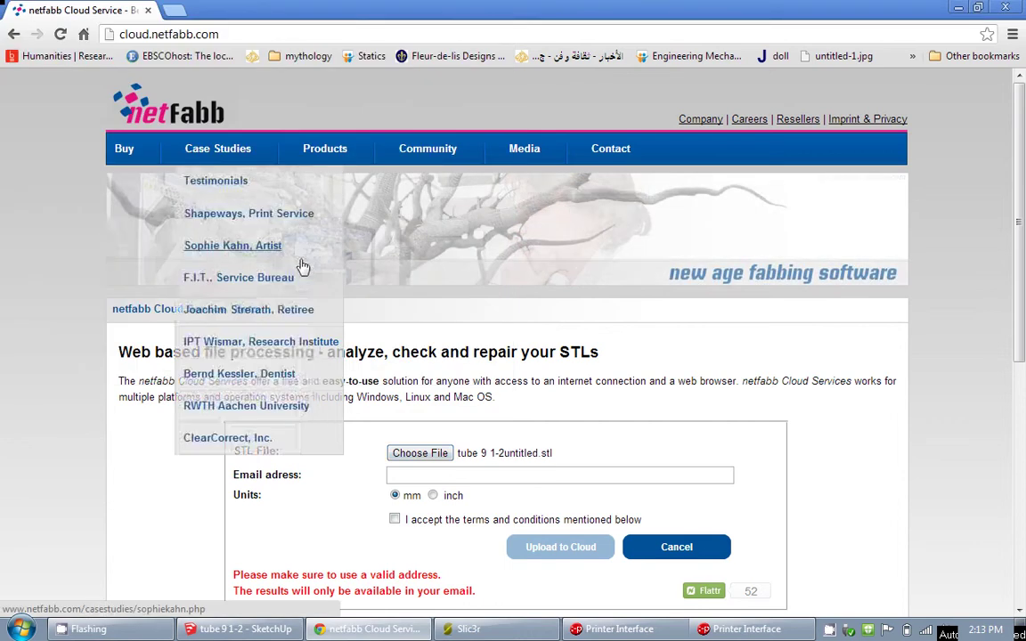
Step: Enter the e-mail address, select inch units, accept the terms, and upload the file
{"action": "left_click", "coordinate": [518, 478]}
{"action": "type", "text": "don"}
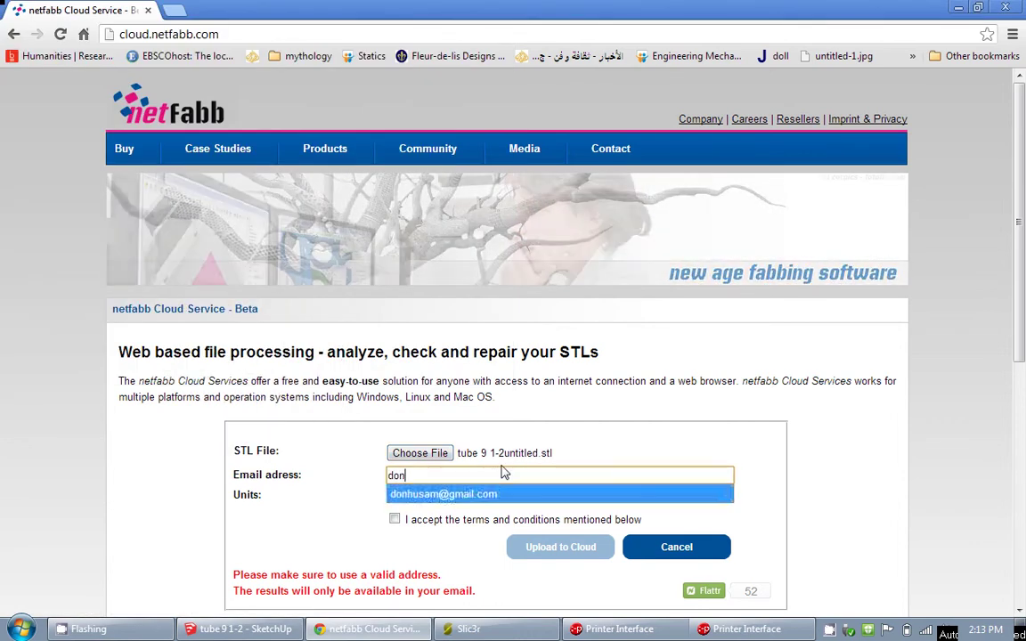
{"action": "key", "text": "Return"}
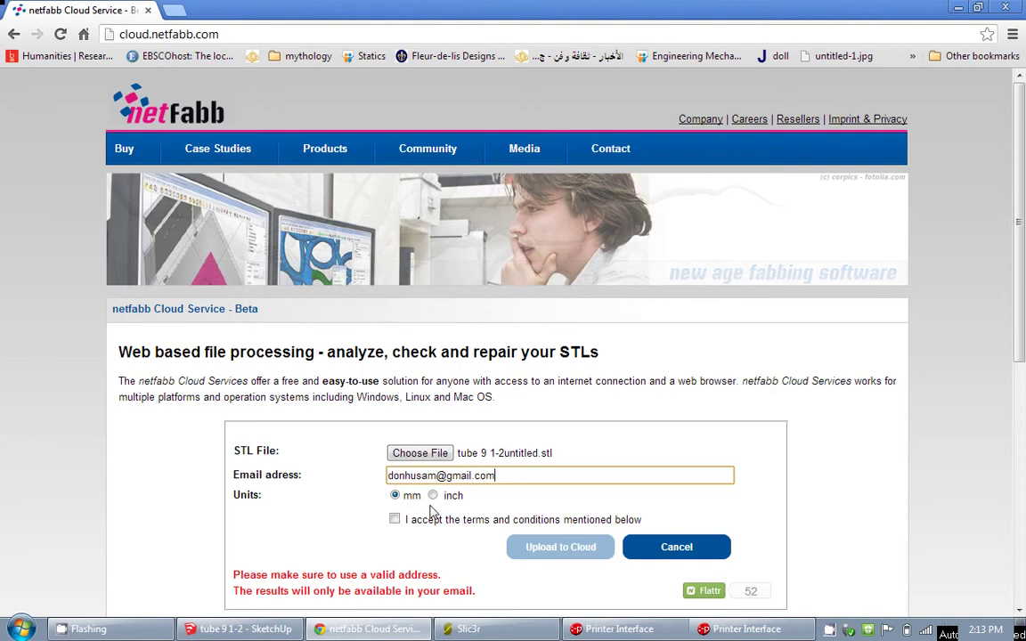
{"action": "left_click", "coordinate": [432, 496]}
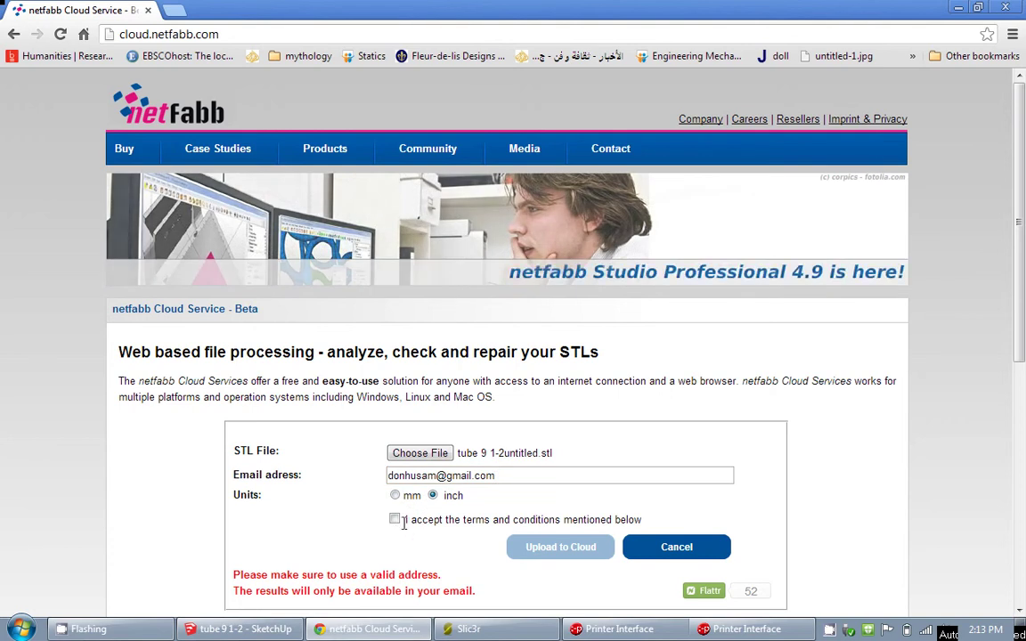
{"action": "left_click", "coordinate": [394, 519]}
{"action": "left_click", "coordinate": [560, 547]}
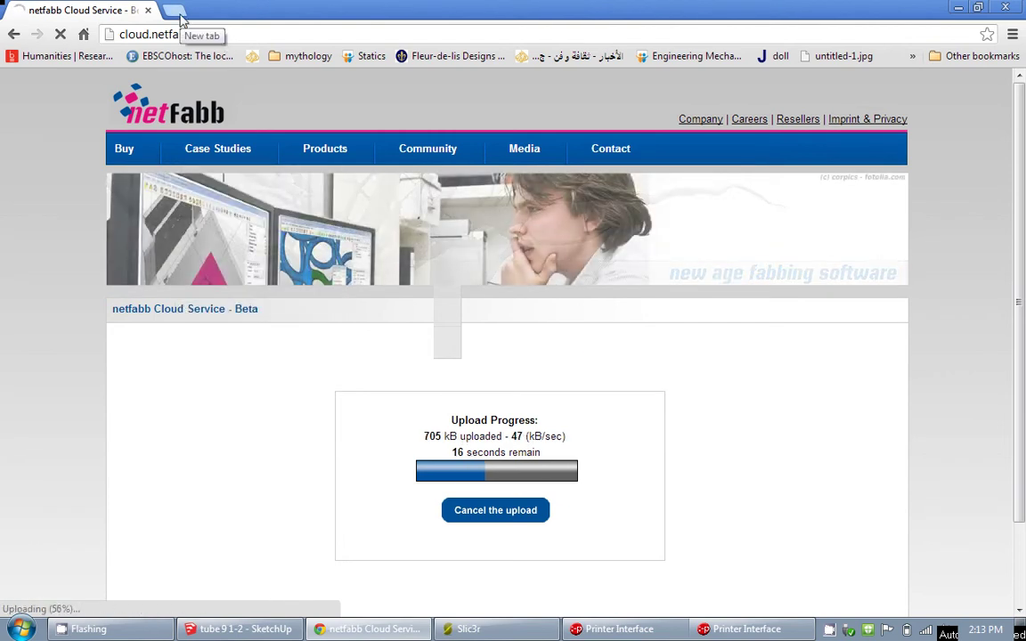
Step: Open Gmail in a new tab while checking back on the netfabb upload progress
{"action": "left_click", "coordinate": [179, 11]}
{"action": "type", "text": "gmail.com"}
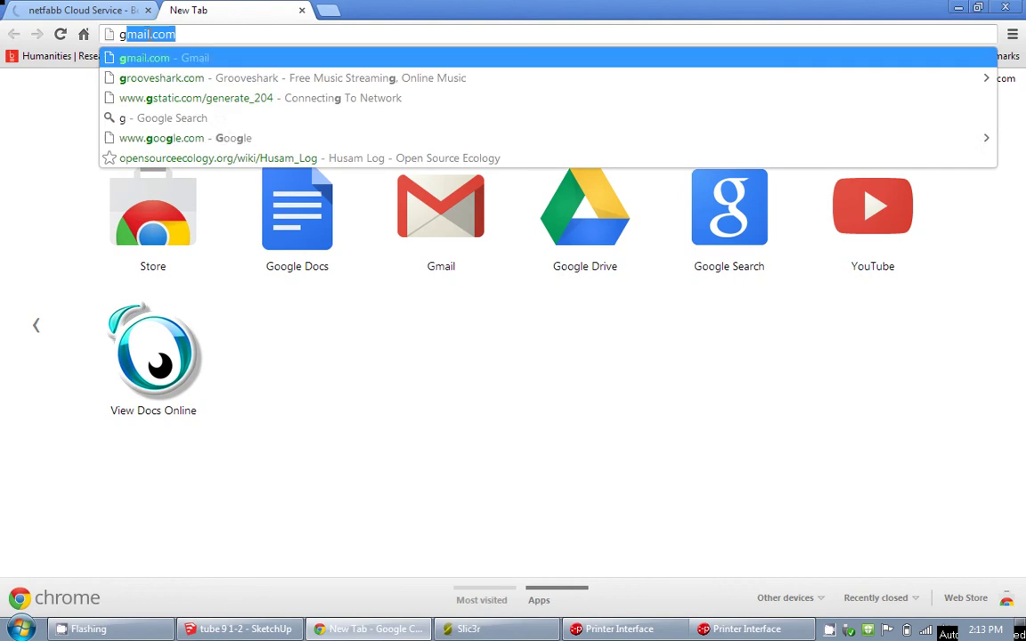
{"action": "key", "text": "Return"}
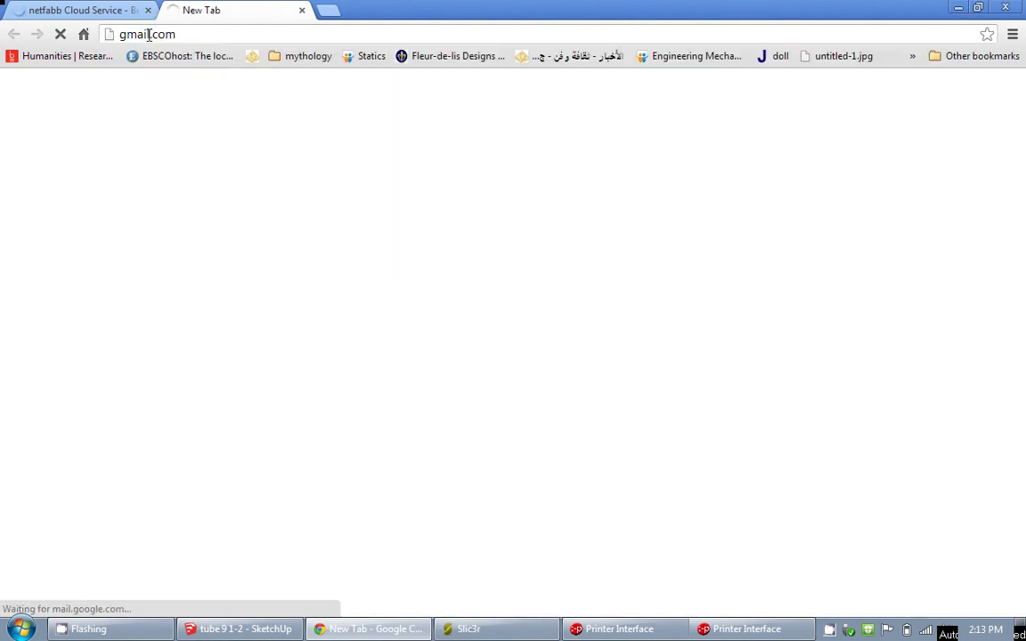
{"action": "left_click", "coordinate": [107, 10]}
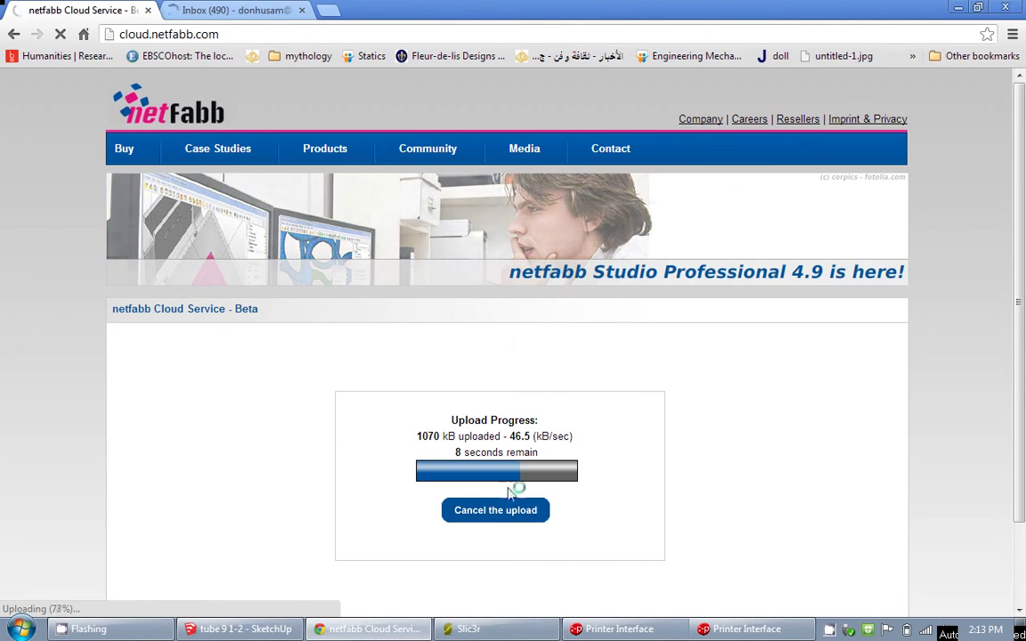
{"action": "left_click", "coordinate": [234, 9]}
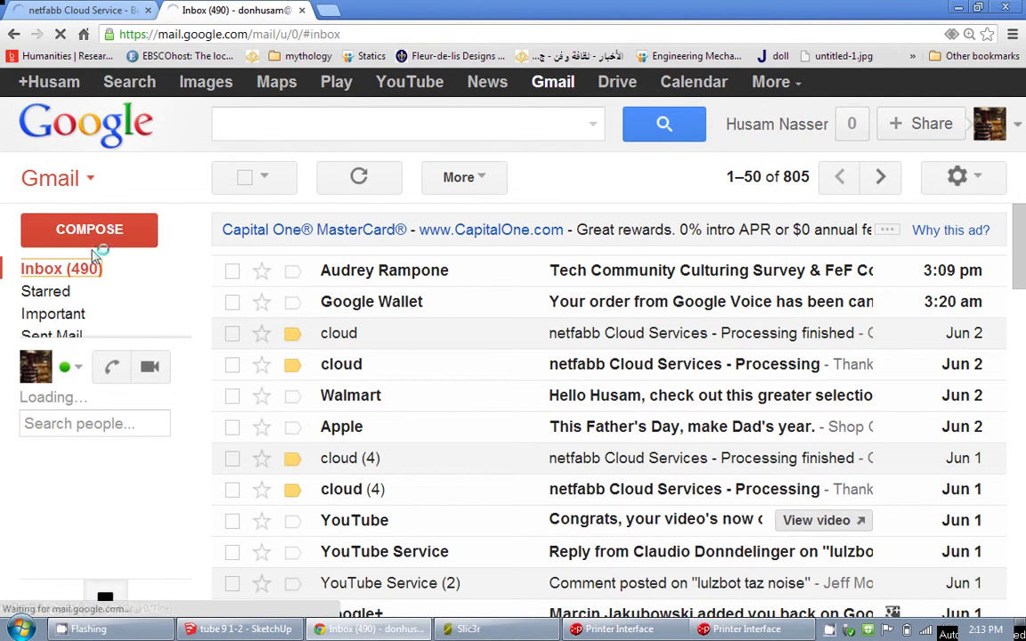
{"action": "left_click", "coordinate": [89, 9]}
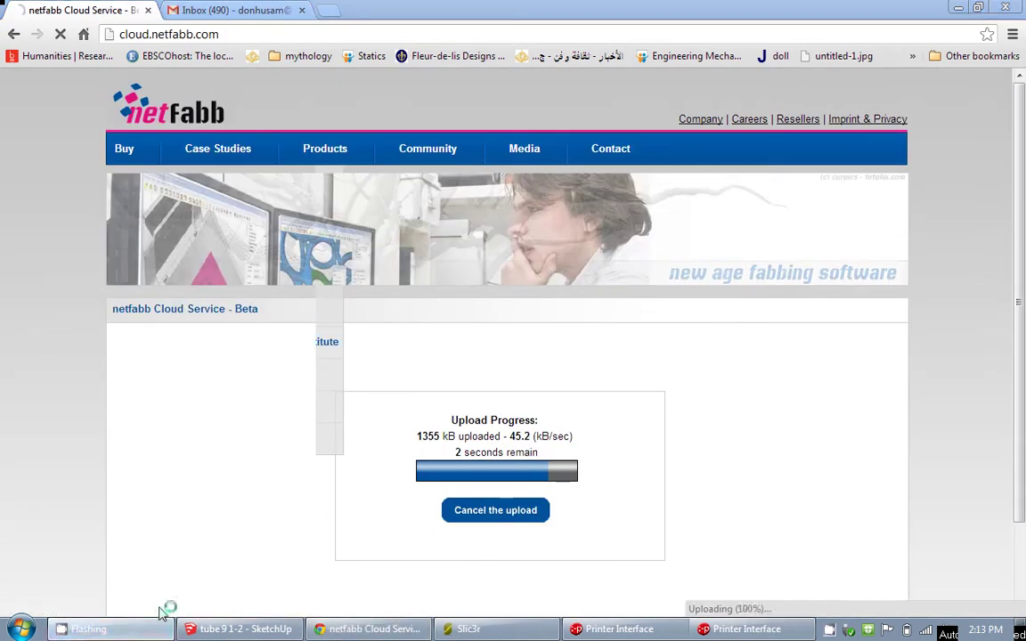
{"action": "left_click", "coordinate": [829, 629]}
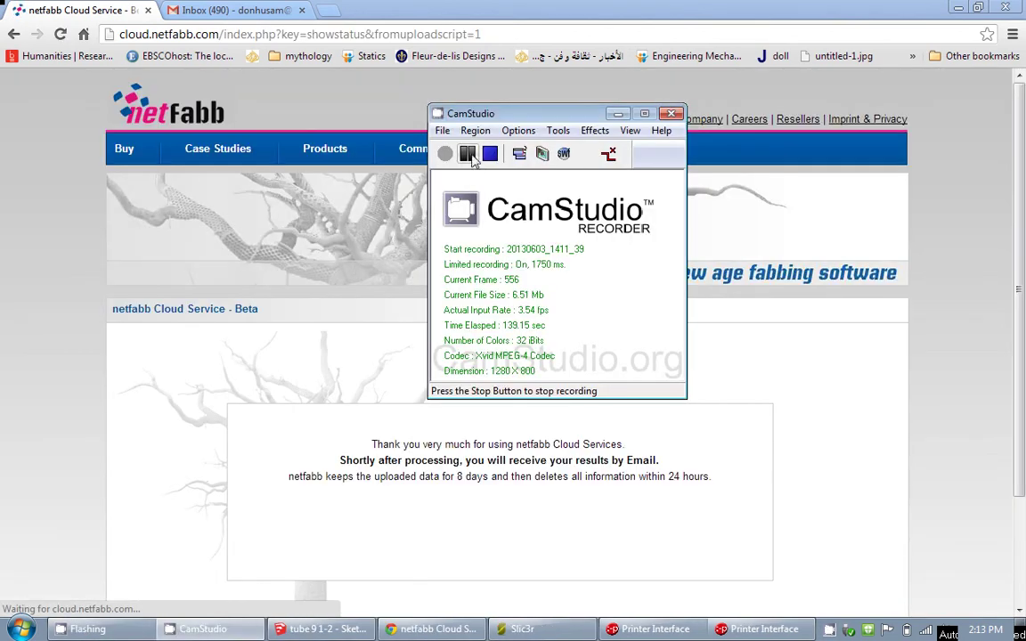
Step: Open the netfabb 'Processing finished' email in Gmail and follow its link to the results page
{"action": "left_click", "coordinate": [467, 154]}
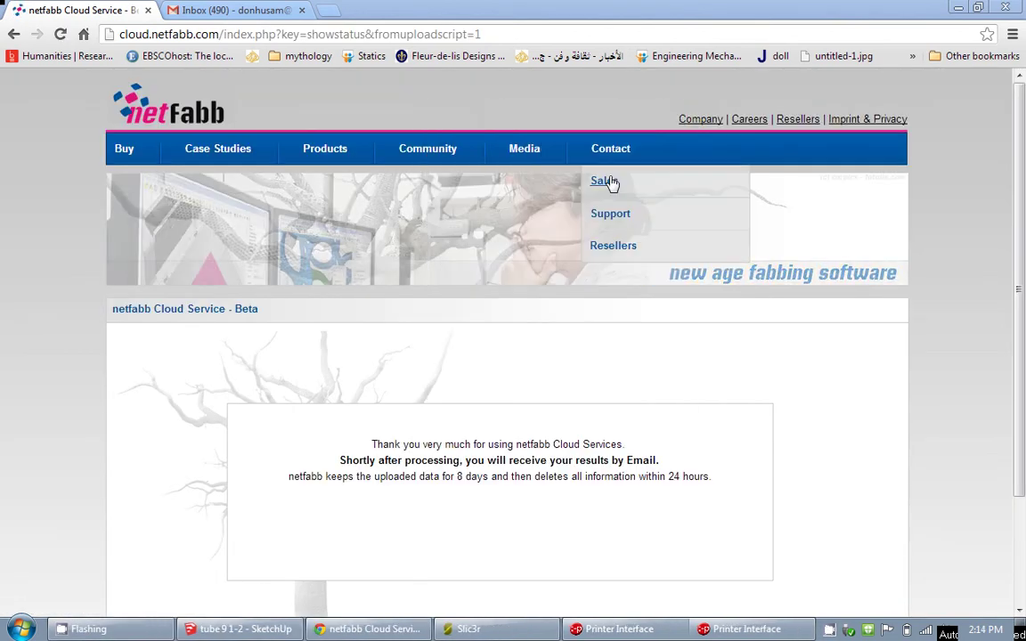
{"action": "left_click", "coordinate": [236, 10]}
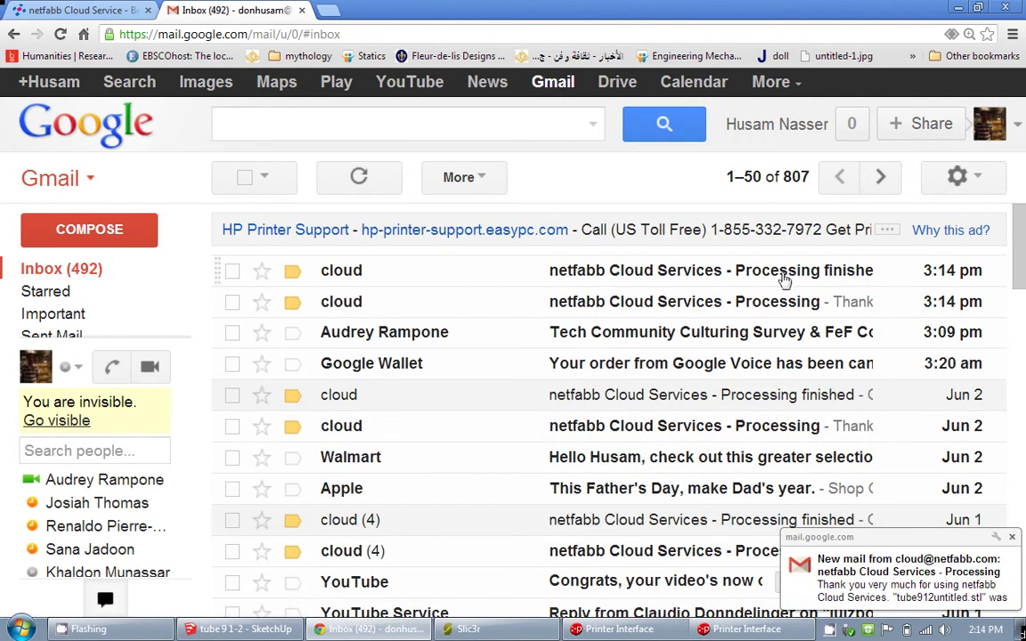
{"action": "left_click", "coordinate": [783, 280]}
{"action": "left_click", "coordinate": [481, 470]}
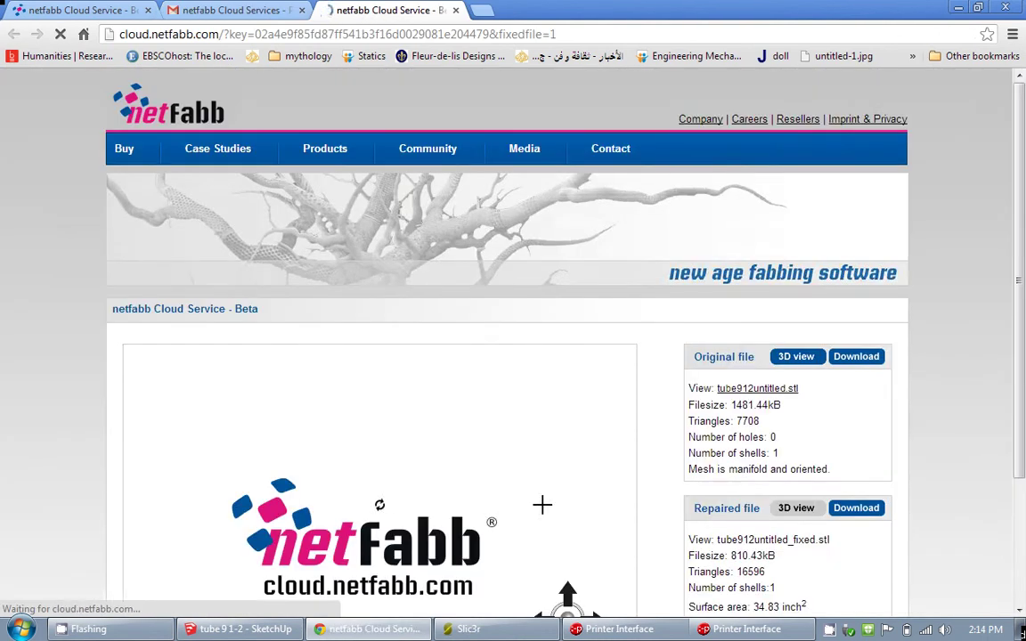
{"action": "scroll", "coordinate": [542, 504], "scroll_direction": "down", "scroll_amount": 1}
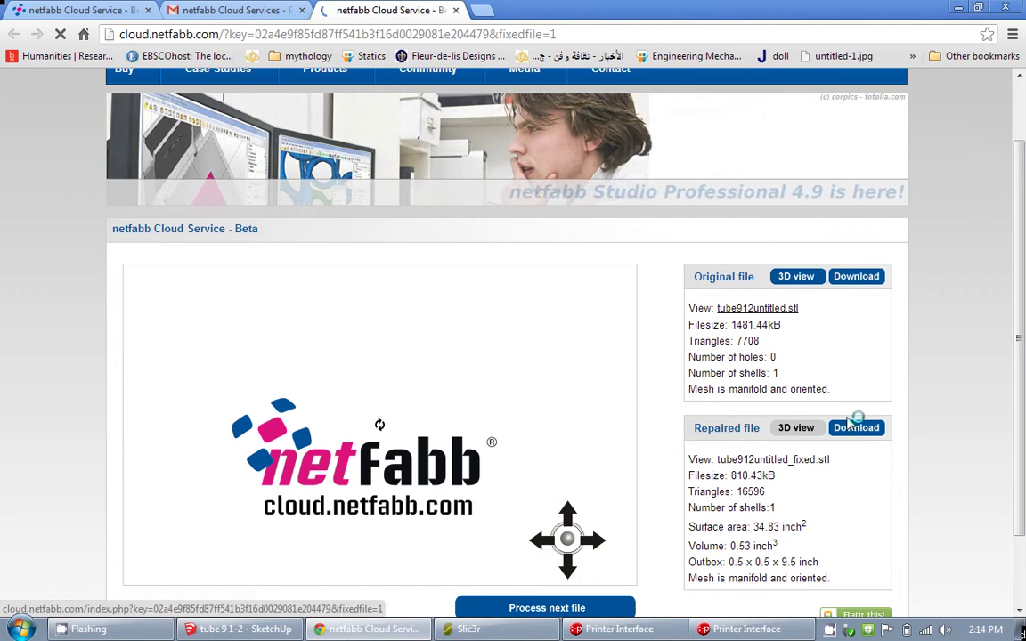
{"action": "scroll", "coordinate": [565, 457], "scroll_direction": "down", "scroll_amount": 1}
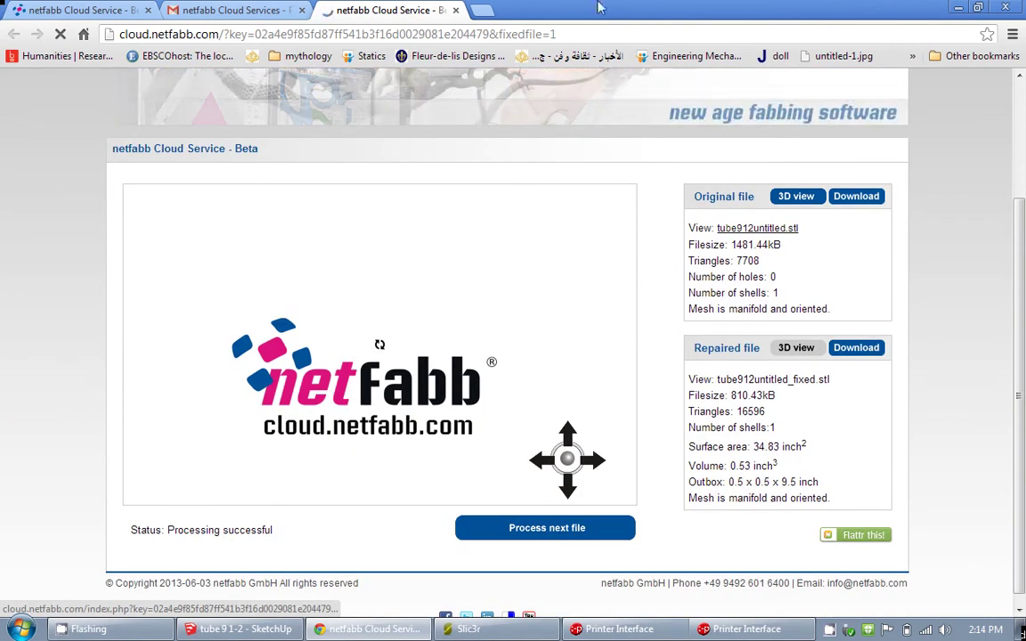
Step: Download tube912untitled_fixed.stl into Documents > Tube, then switch to Slic3r
{"action": "left_click", "coordinate": [852, 348]}
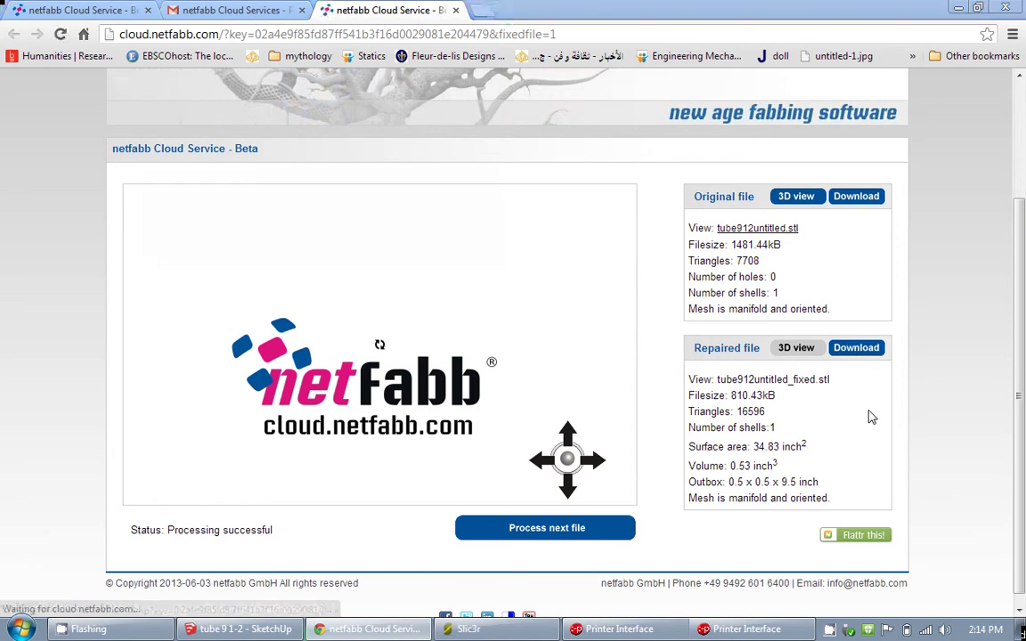
{"action": "left_click", "coordinate": [77, 211]}
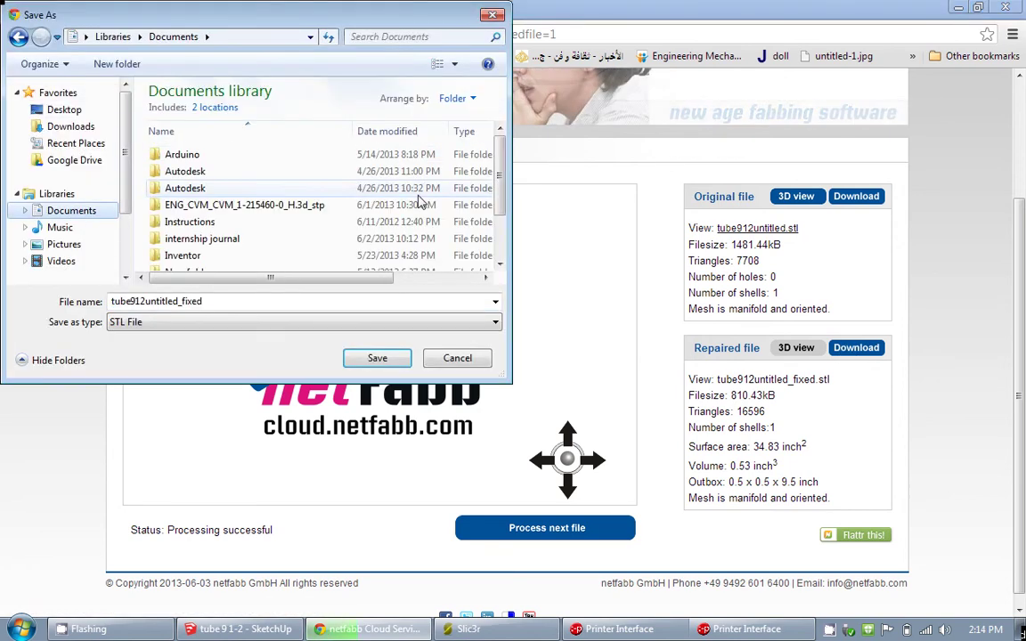
{"action": "scroll", "coordinate": [418, 203], "scroll_direction": "down", "scroll_amount": 1}
{"action": "left_click", "coordinate": [178, 253]}
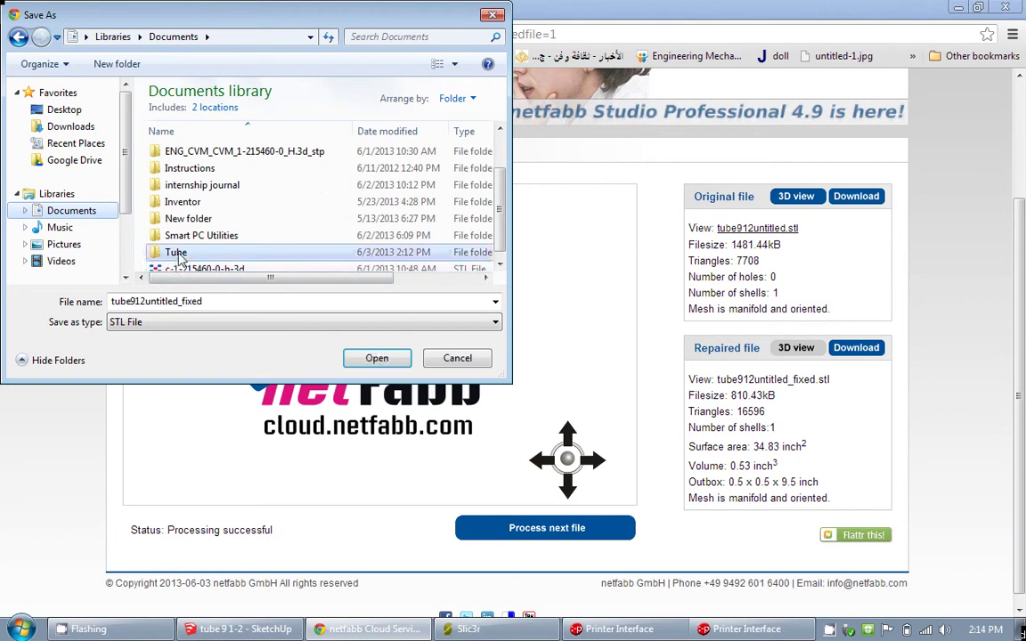
{"action": "double_click", "coordinate": [178, 253]}
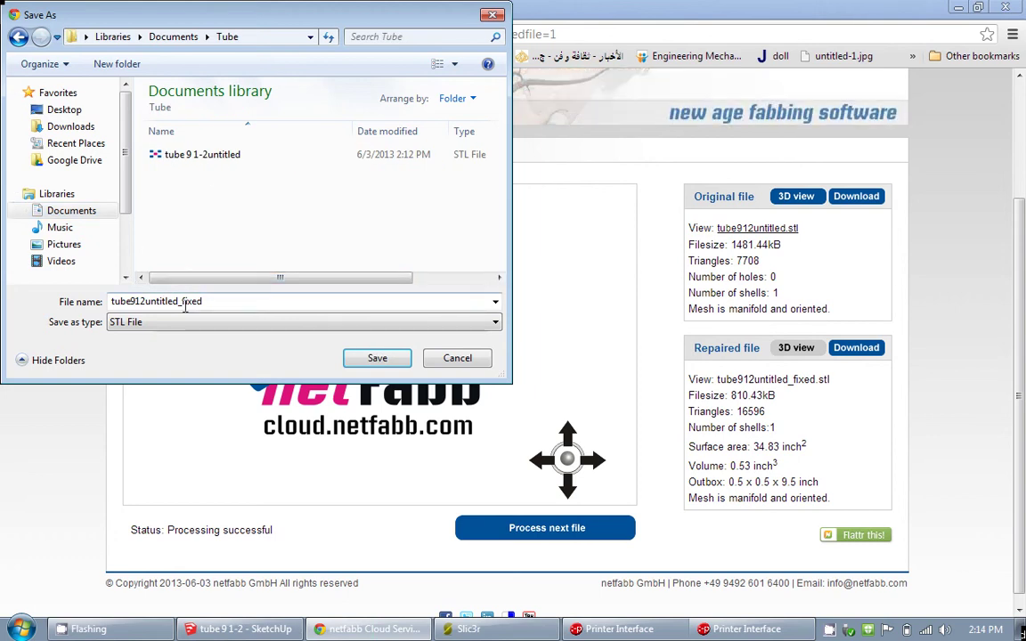
{"action": "double_click", "coordinate": [185, 302]}
{"action": "left_click", "coordinate": [204, 301]}
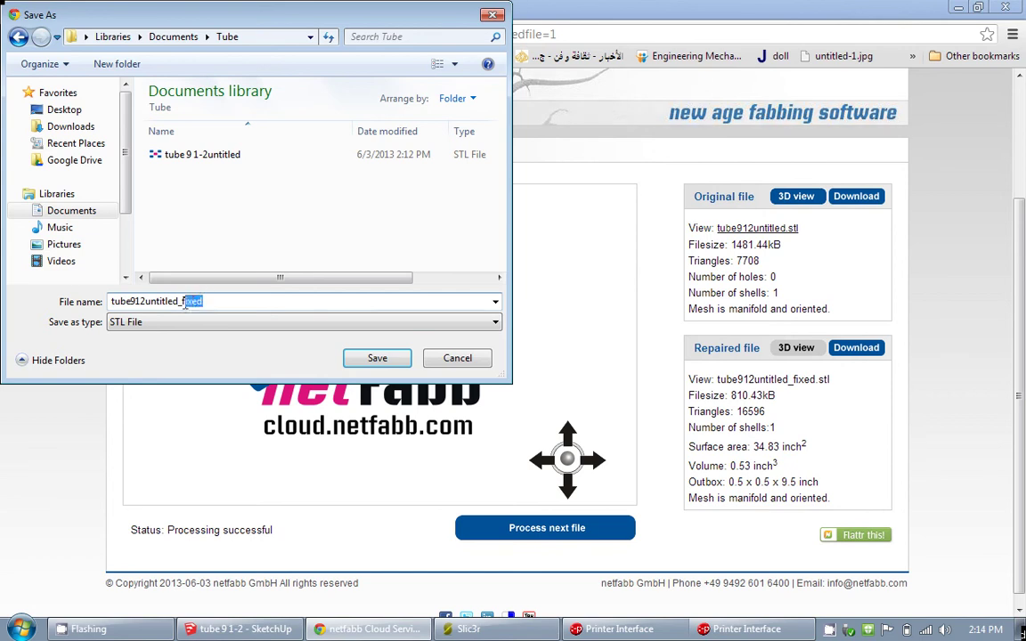
{"action": "key", "text": "End"}
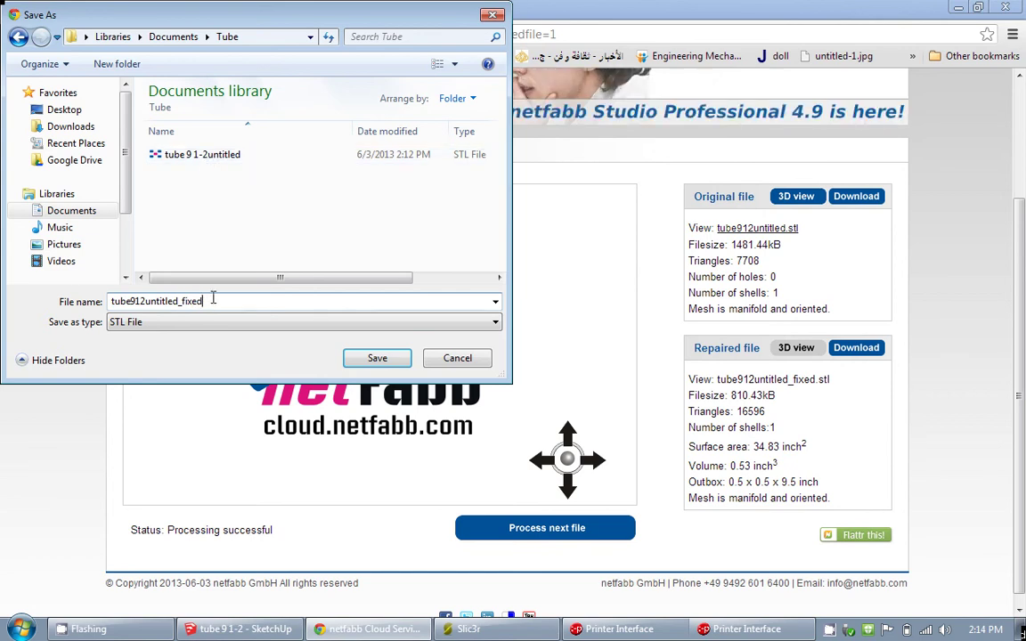
{"action": "left_click", "coordinate": [368, 360]}
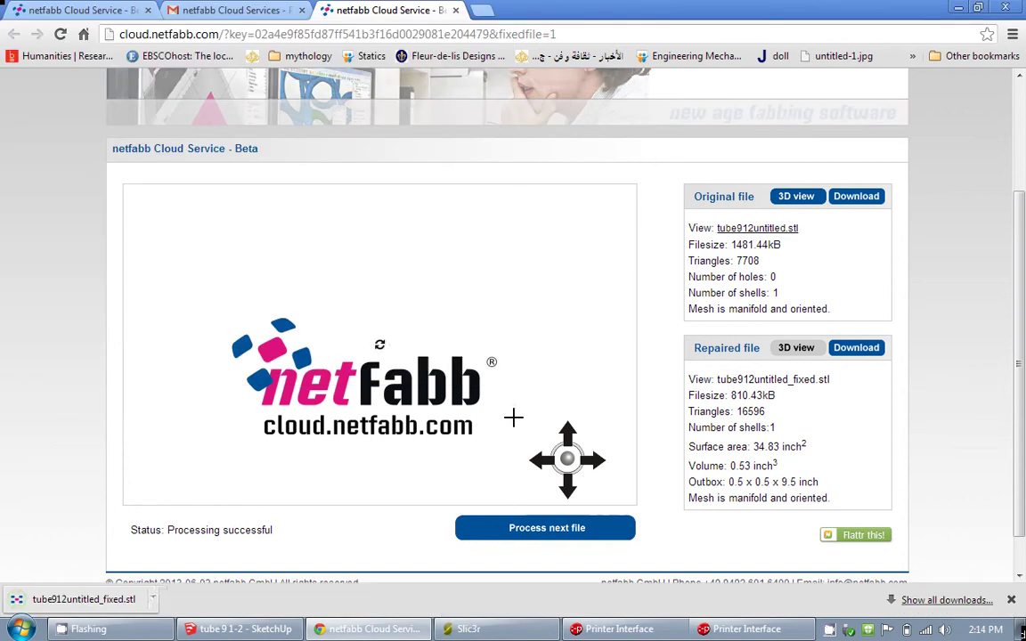
{"action": "left_click", "coordinate": [472, 631]}
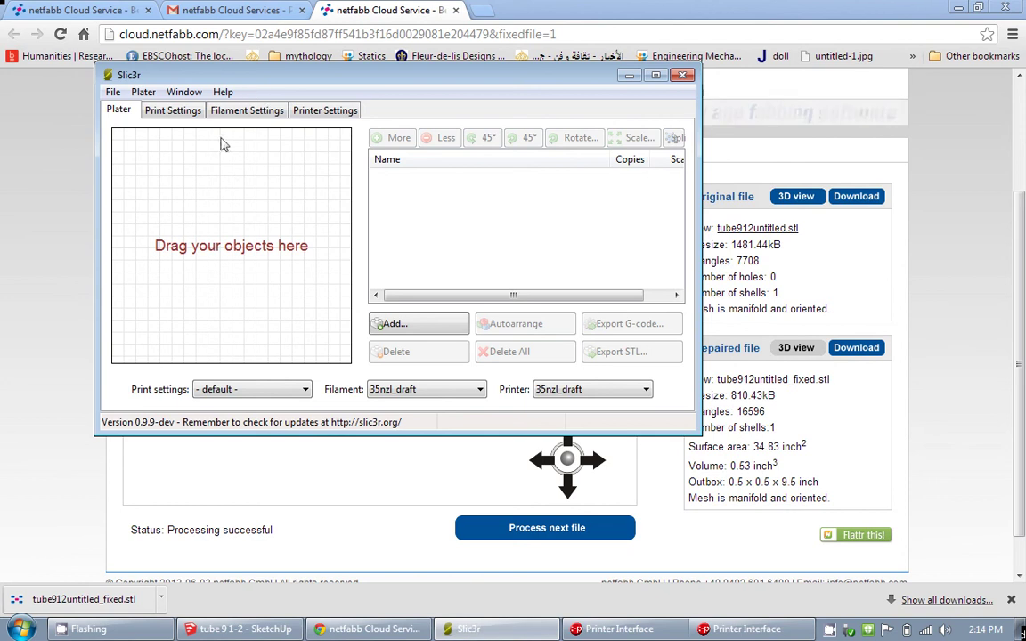
Step: Load the 35nzl_draft configuration through File > Load Config
{"action": "left_click", "coordinate": [114, 93]}
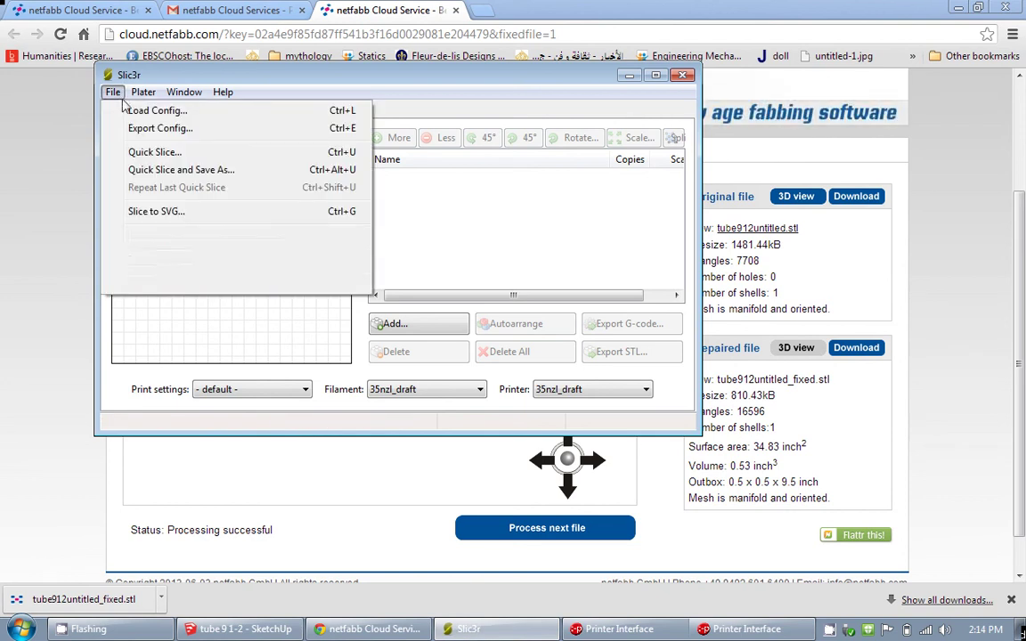
{"action": "left_click", "coordinate": [157, 110]}
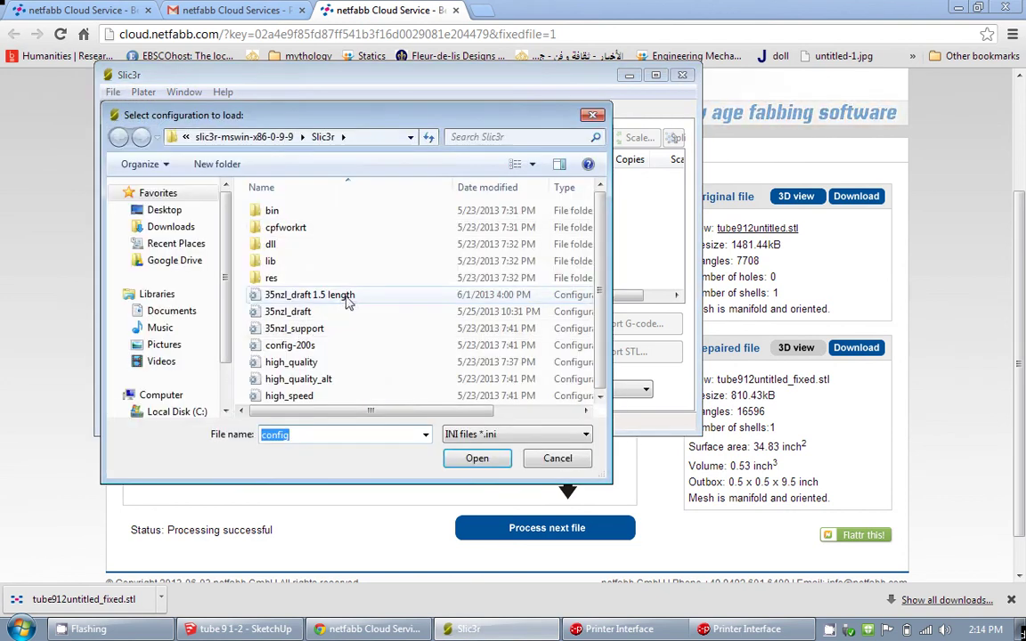
{"action": "double_click", "coordinate": [294, 312]}
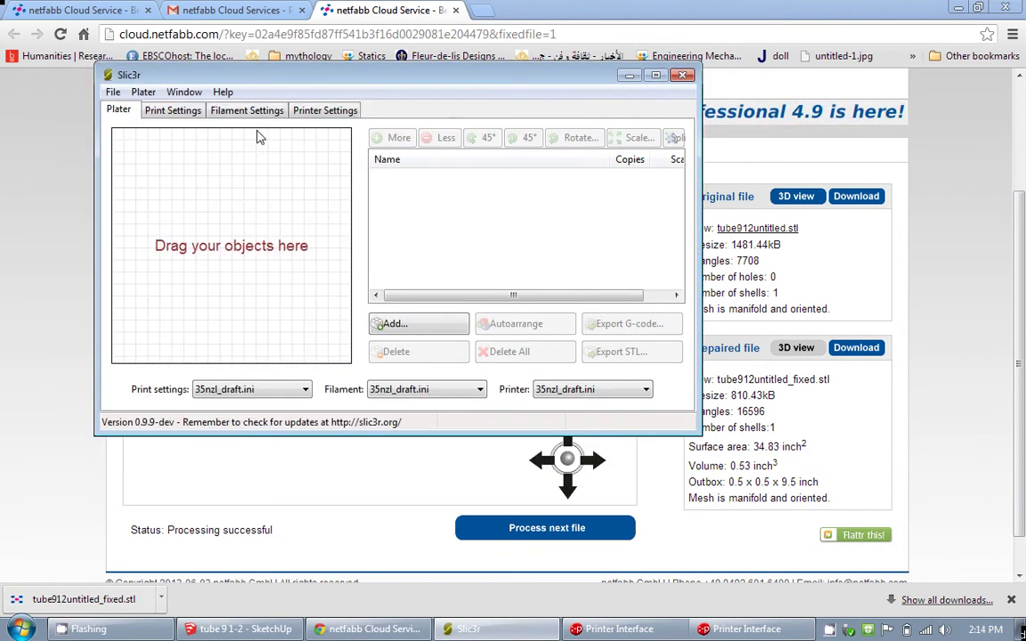
Step: Open Filament Settings and inspect the extruder first-layer and other-layer temperature fields
{"action": "left_click", "coordinate": [249, 110]}
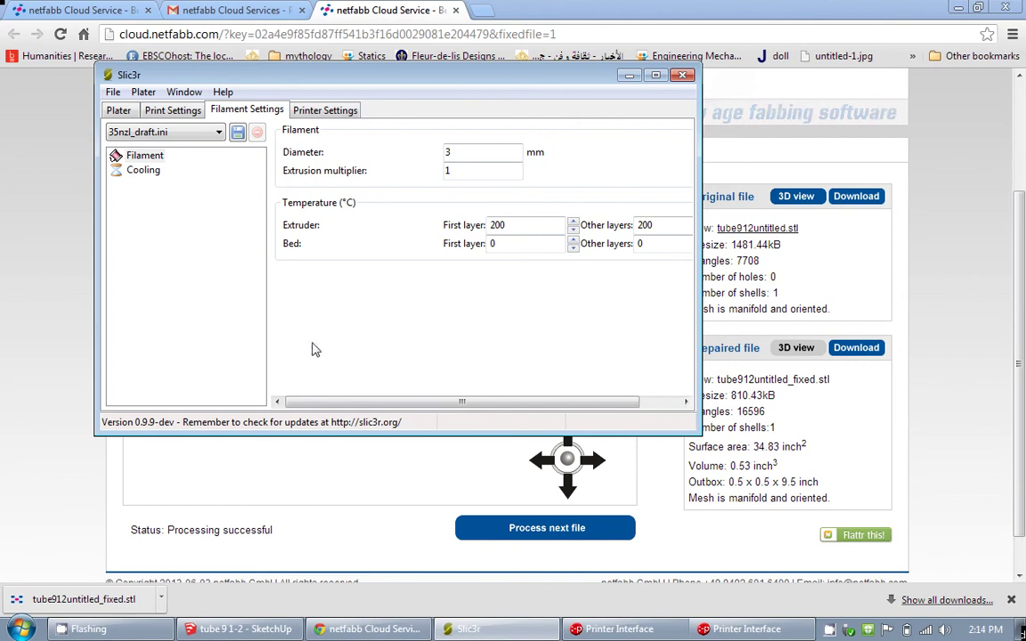
{"action": "left_click", "coordinate": [515, 228]}
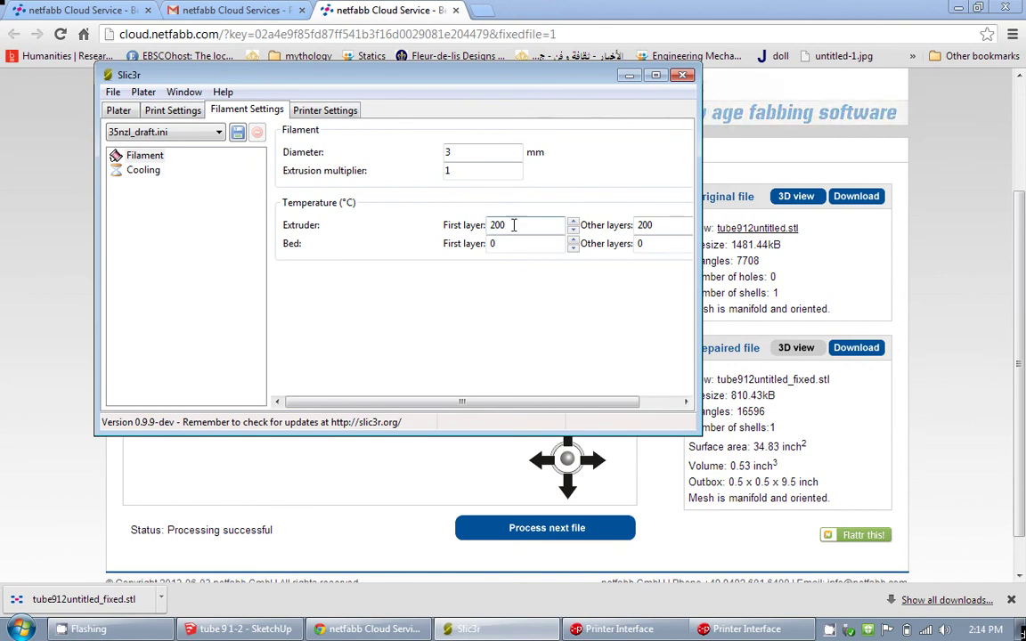
{"action": "left_click_drag", "start_coordinate": [514, 225], "coordinate": [485, 229]}
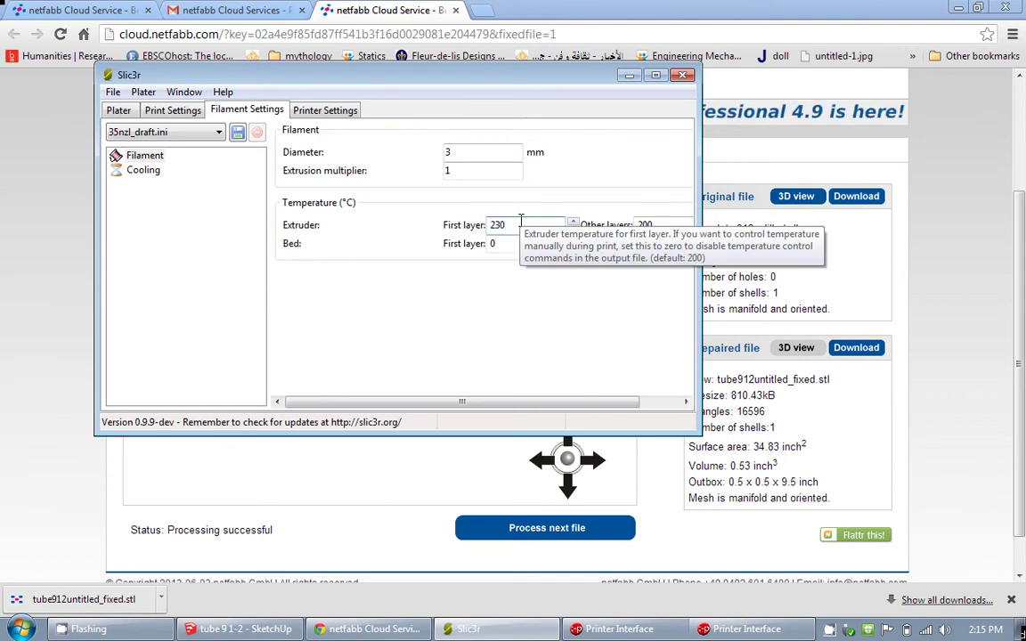
{"action": "left_click", "coordinate": [661, 226]}
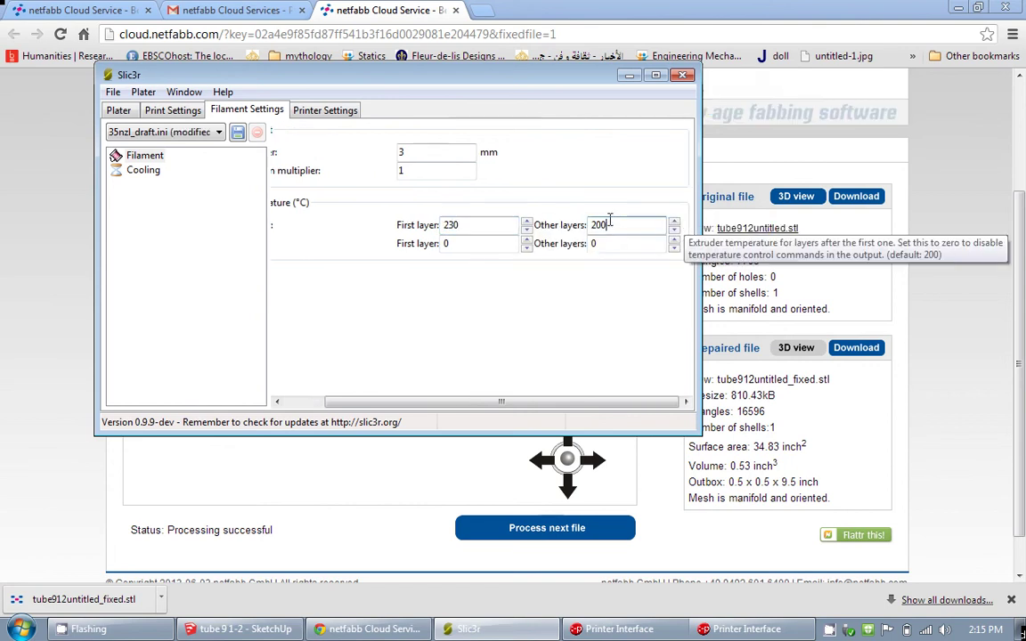
{"action": "left_click_drag", "start_coordinate": [609, 220], "coordinate": [598, 223]}
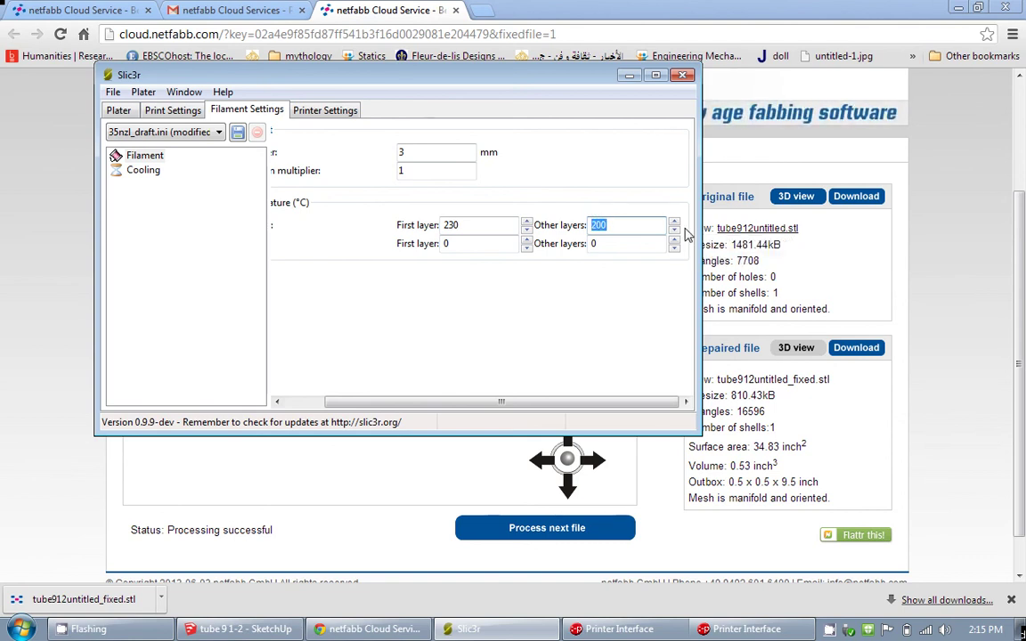
Step: Replace the 110 bed temperatures with 0 for first and other layers
{"action": "left_click", "coordinate": [449, 244]}
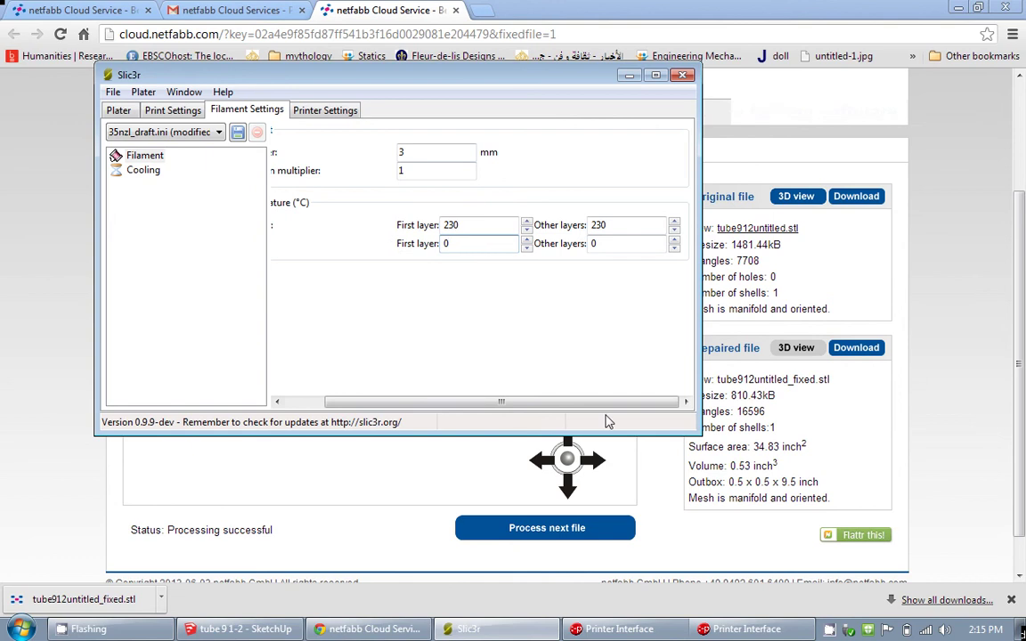
{"action": "left_click_drag", "start_coordinate": [606, 402], "coordinate": [549, 401]}
{"action": "left_click_drag", "start_coordinate": [509, 241], "coordinate": [486, 246]}
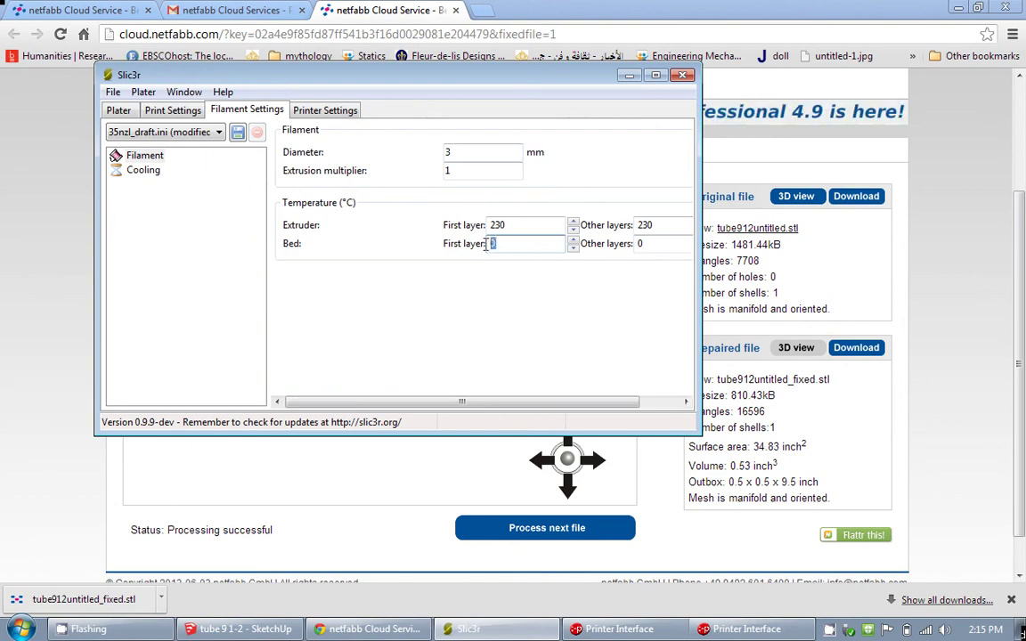
{"action": "left_click", "coordinate": [648, 243]}
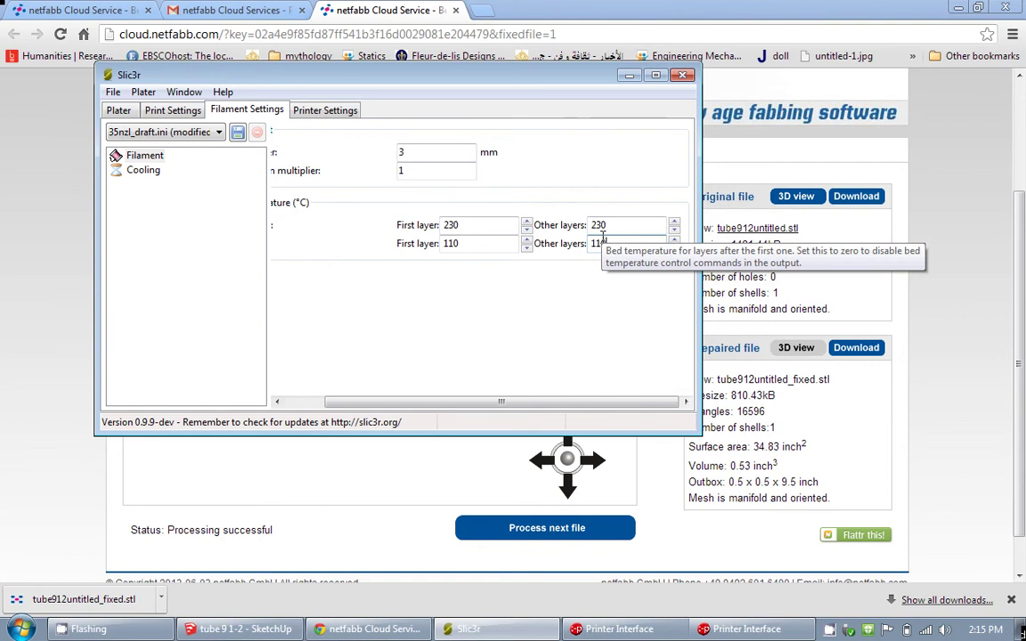
{"action": "double_click", "coordinate": [451, 244]}
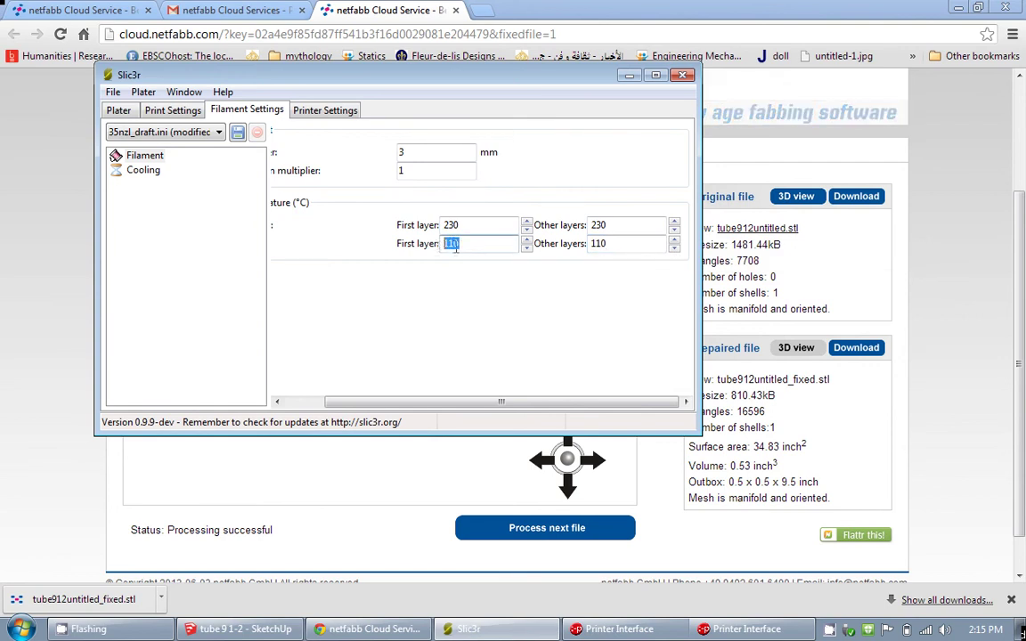
{"action": "left_click", "coordinate": [467, 246]}
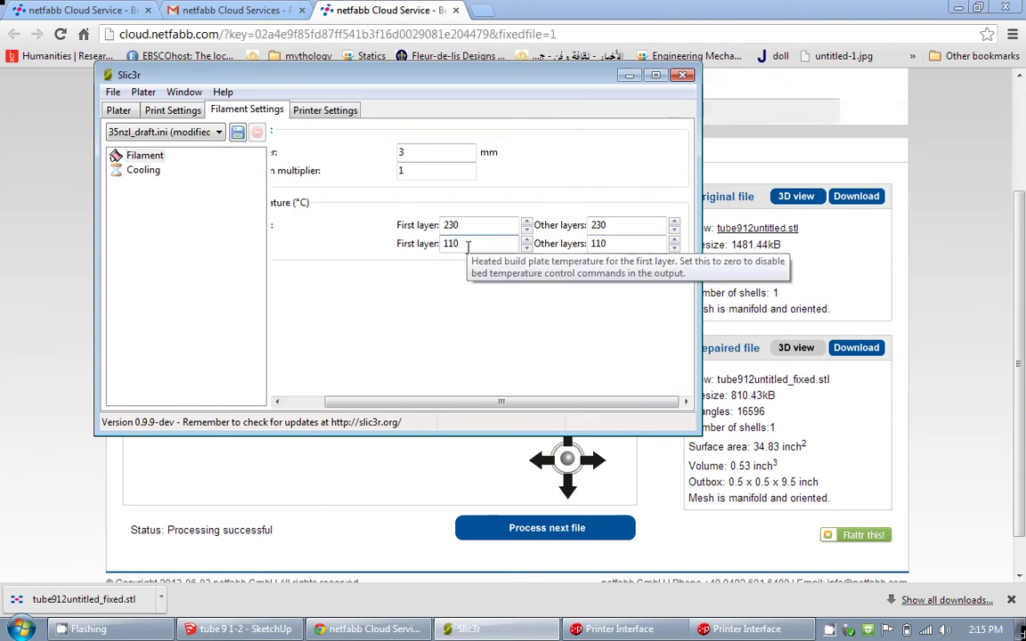
{"action": "left_click_drag", "start_coordinate": [460, 244], "coordinate": [444, 246]}
{"action": "type", "text": "0"}
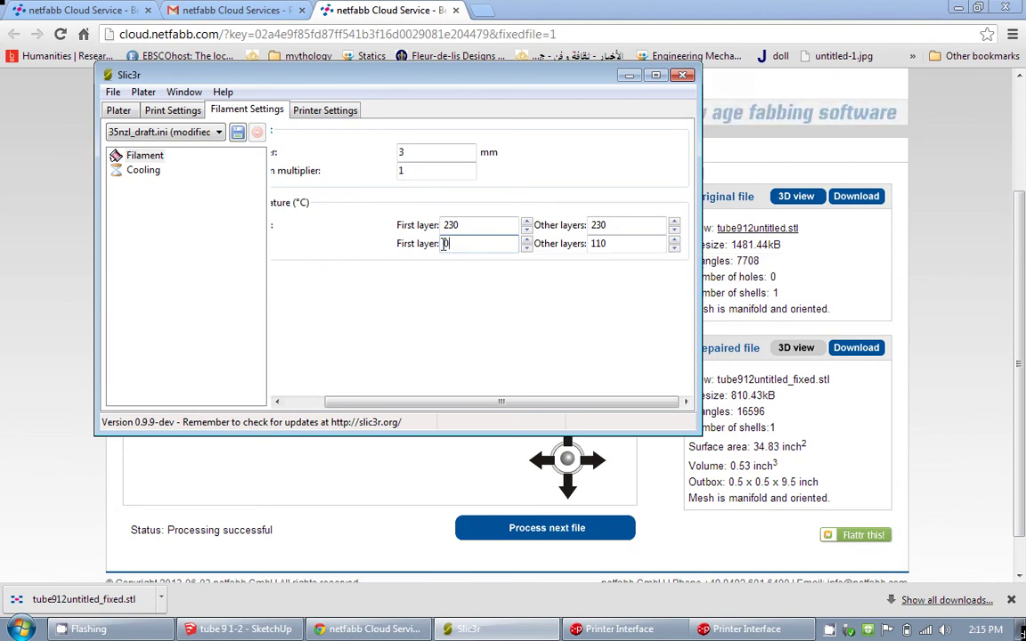
{"action": "left_click", "coordinate": [604, 243]}
{"action": "left_click_drag", "start_coordinate": [605, 244], "coordinate": [569, 246]}
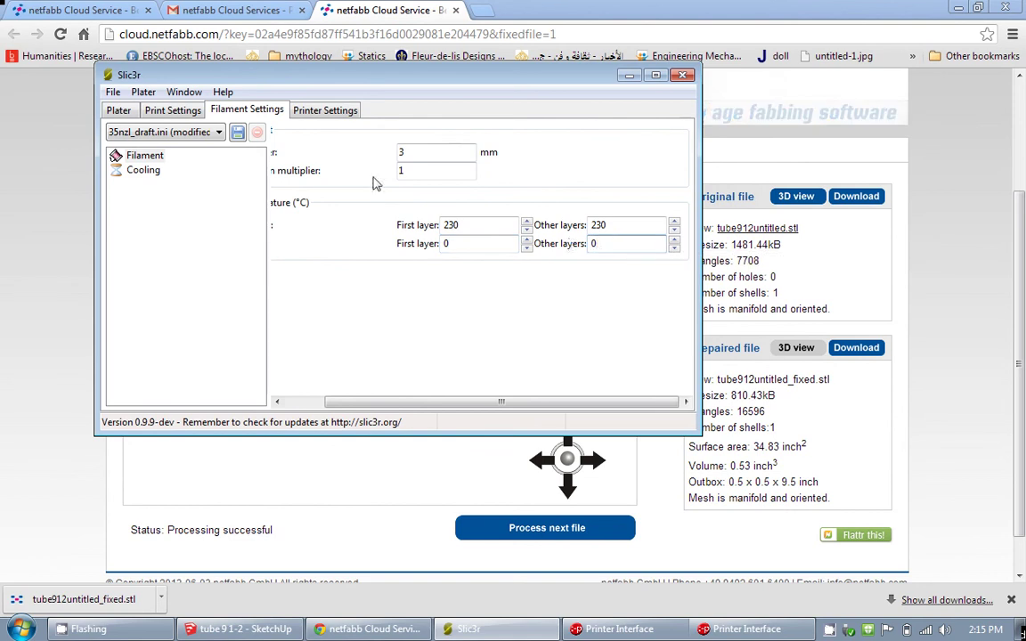
Step: Delete the old 'long tube 9 1-2untitled' STL and load longtube912untitled_fixed.stl onto the plater
{"action": "left_click", "coordinate": [118, 111]}
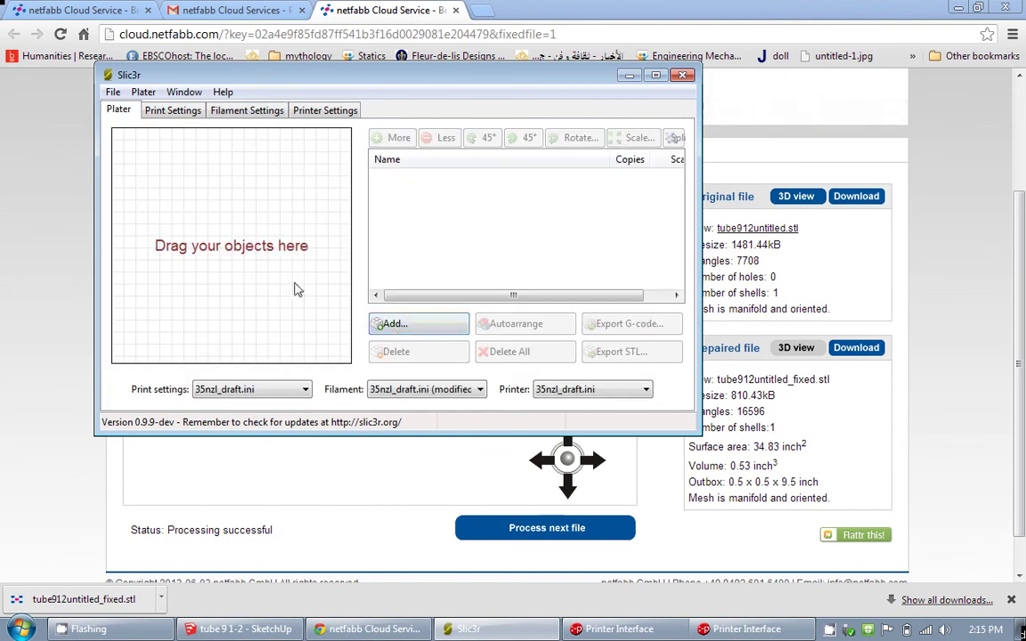
{"action": "left_click", "coordinate": [394, 325]}
{"action": "left_click", "coordinate": [328, 229]}
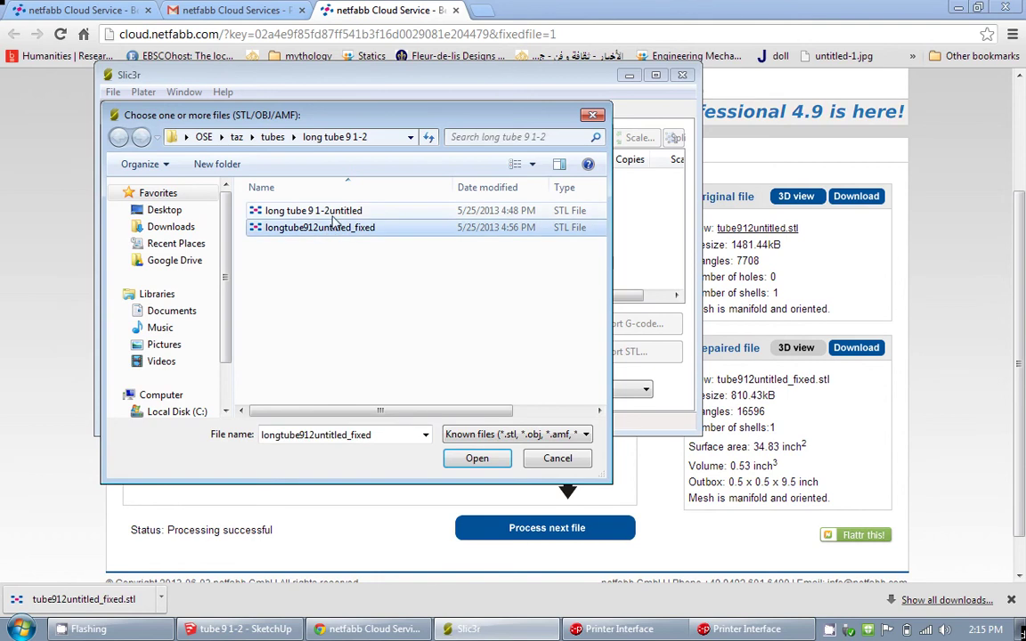
{"action": "left_click", "coordinate": [338, 211]}
{"action": "key", "text": "Delete"}
{"action": "key", "text": "Return"}
{"action": "double_click", "coordinate": [339, 213]}
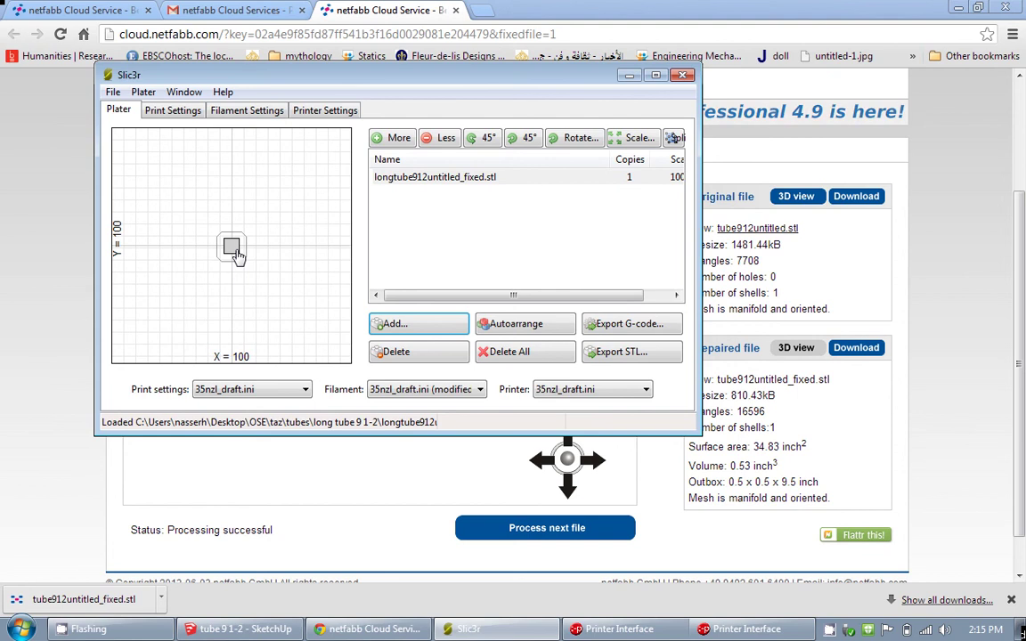
Step: Export the G-code as longtube912untitled_fixed.gcode and minimize Slic3r to reveal the Tube folder
{"action": "left_click", "coordinate": [619, 326]}
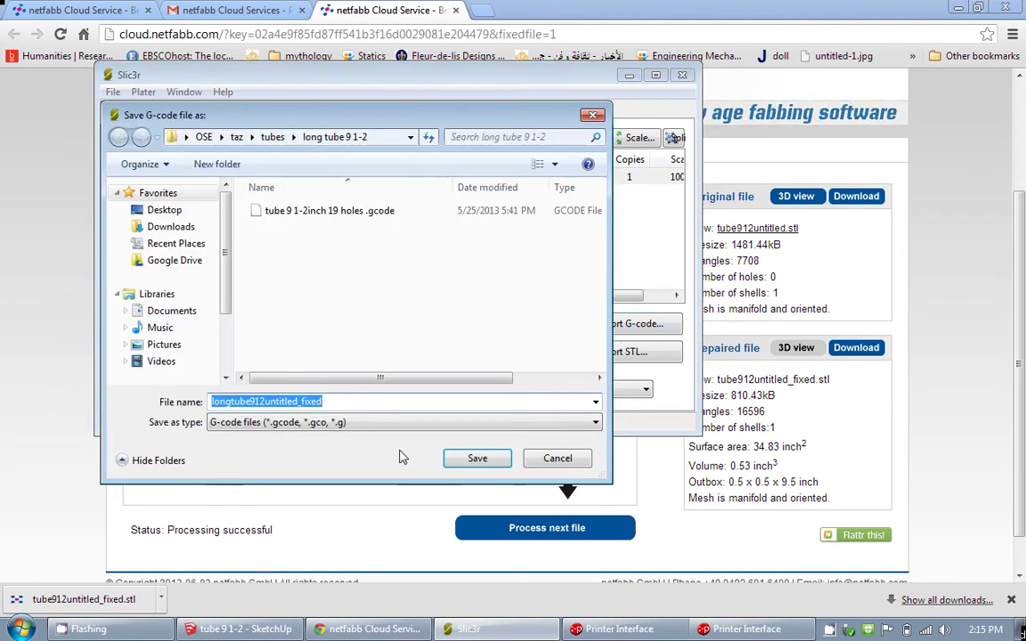
{"action": "left_click", "coordinate": [475, 458]}
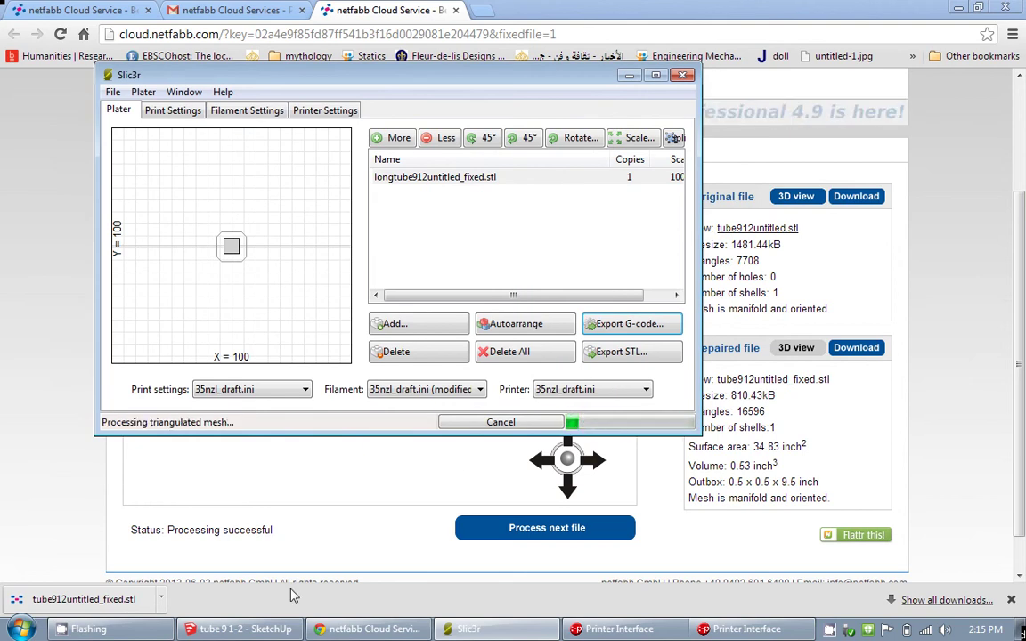
{"action": "mouse_move", "coordinate": [152, 633]}
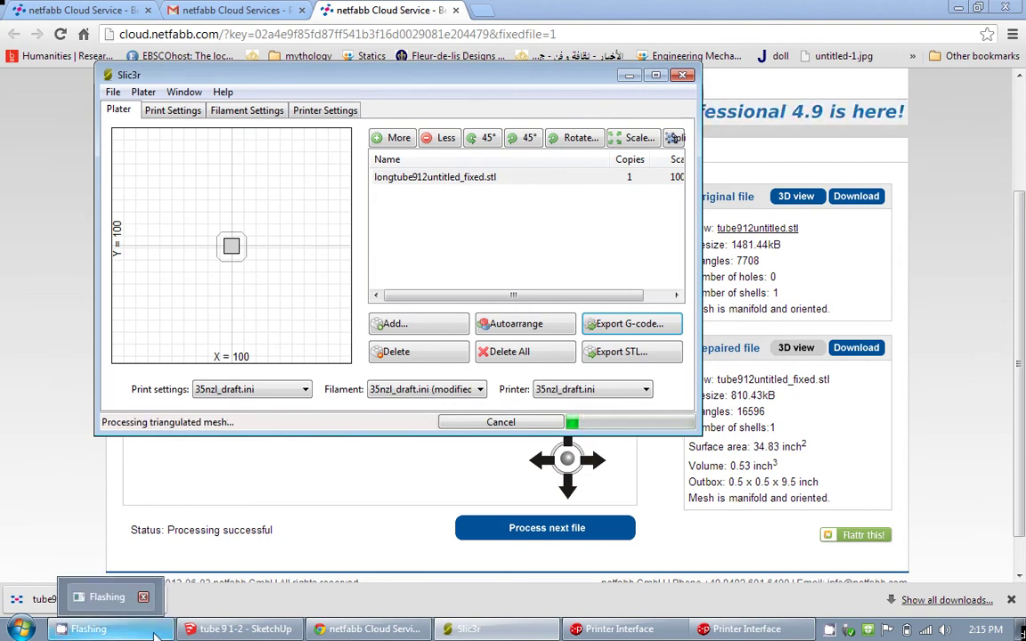
{"action": "left_click", "coordinate": [829, 628]}
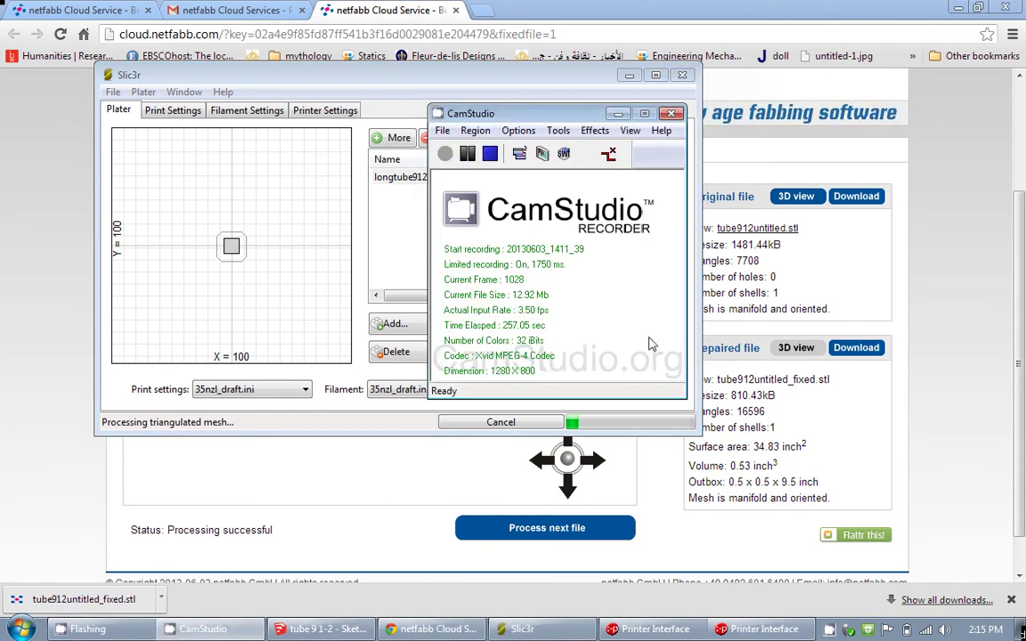
{"action": "left_click", "coordinate": [466, 155]}
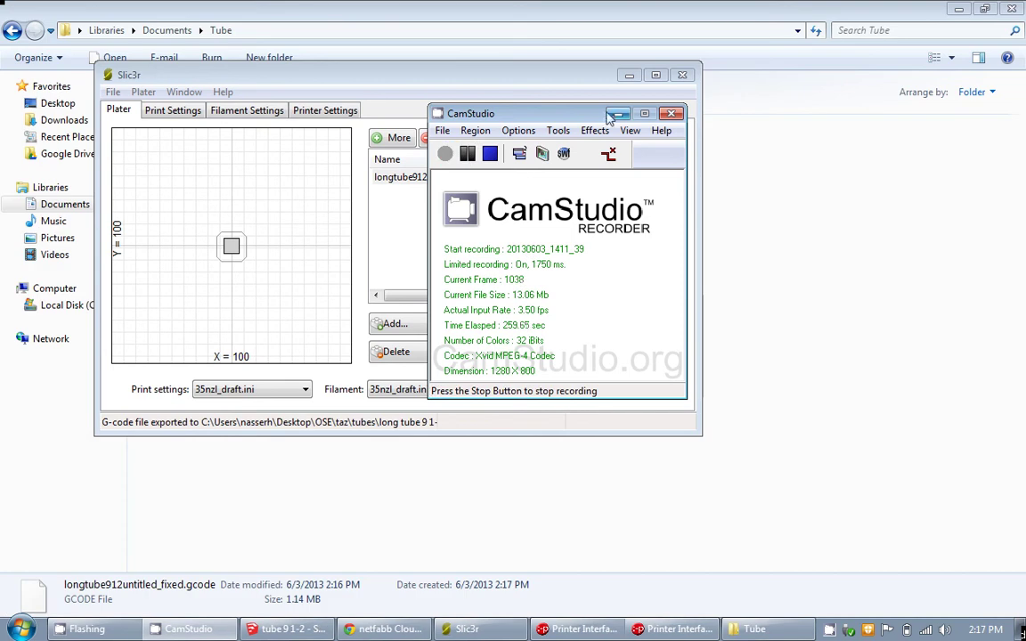
{"action": "left_click", "coordinate": [616, 113]}
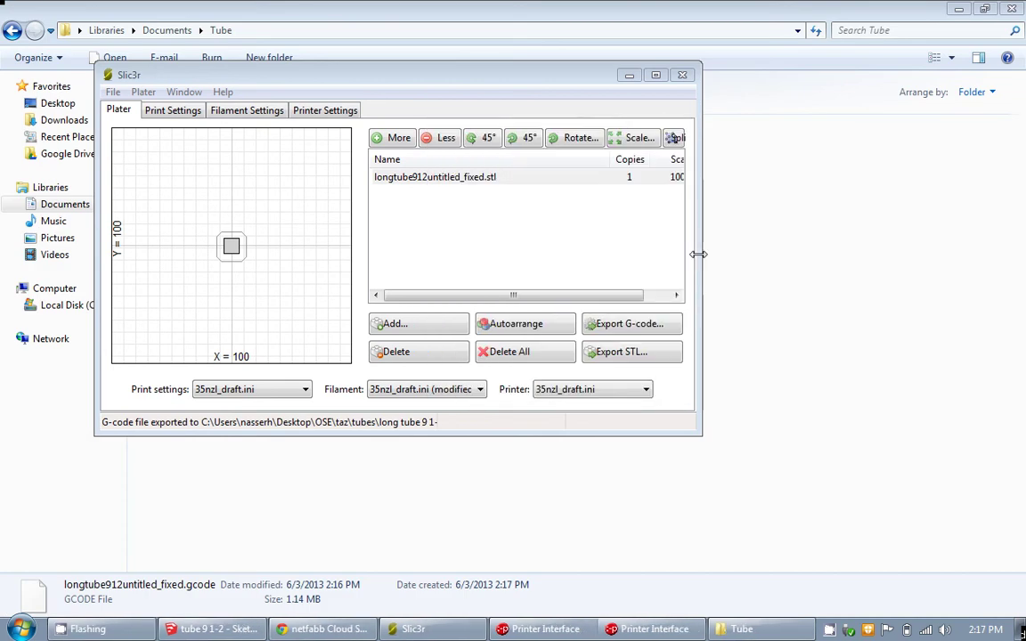
{"action": "left_click", "coordinate": [628, 75]}
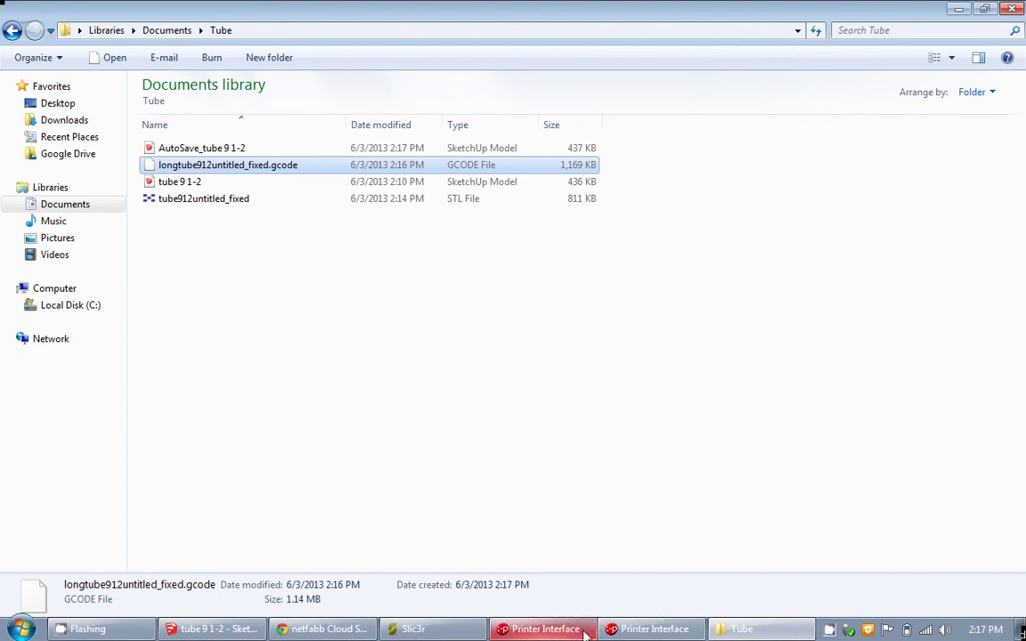
Step: Bring Pronterface forward and close its duplicate printer control window
{"action": "left_click", "coordinate": [612, 634]}
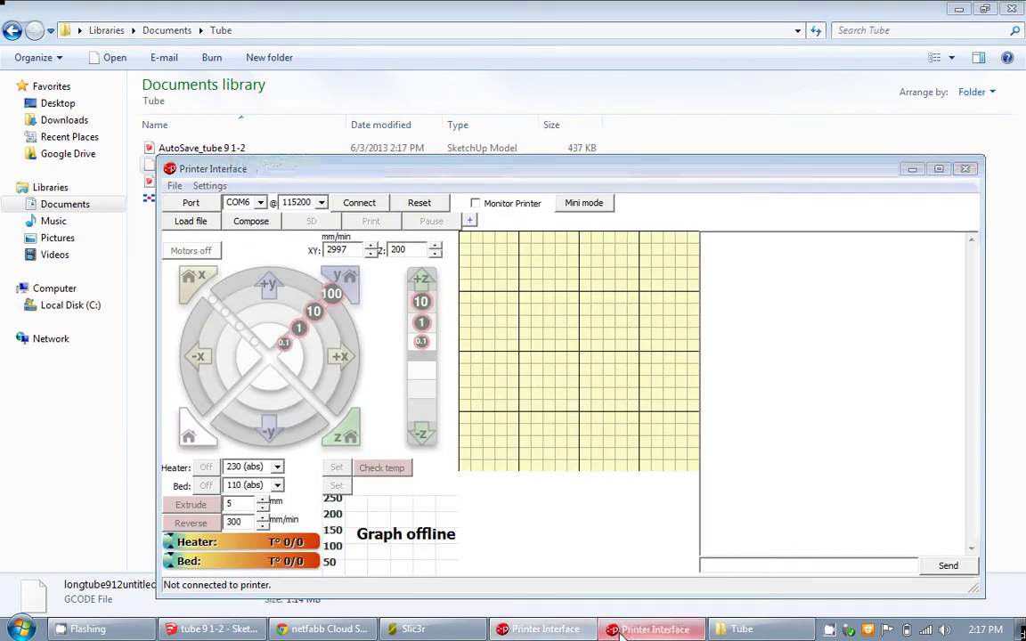
{"action": "left_click", "coordinate": [612, 634]}
{"action": "left_click", "coordinate": [1020, 156]}
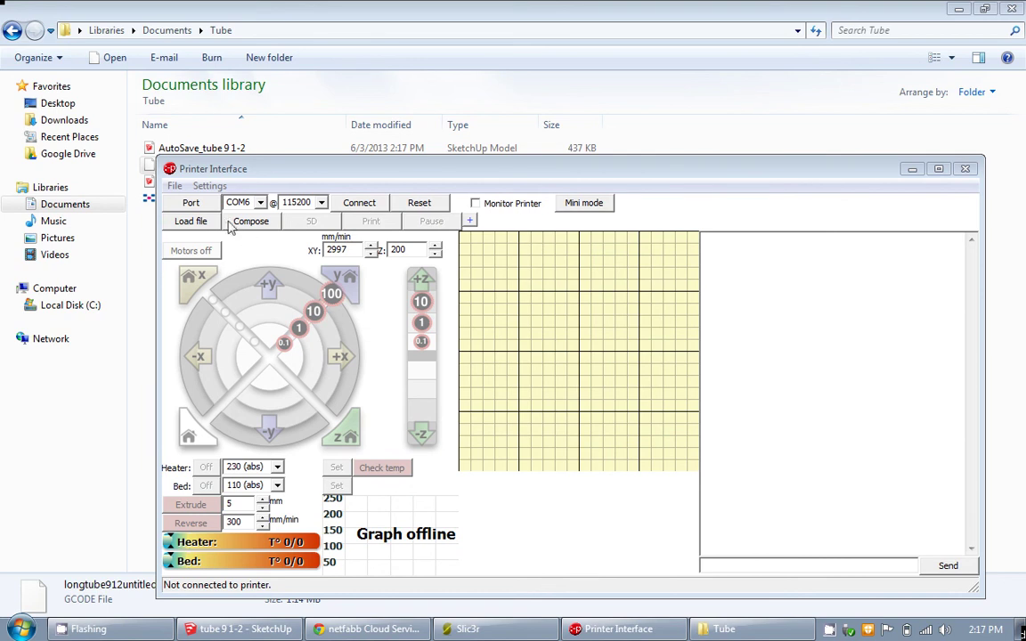
Step: Connect to the printer on COM6 at 115200 and enable Monitor Printer
{"action": "left_click", "coordinate": [261, 203]}
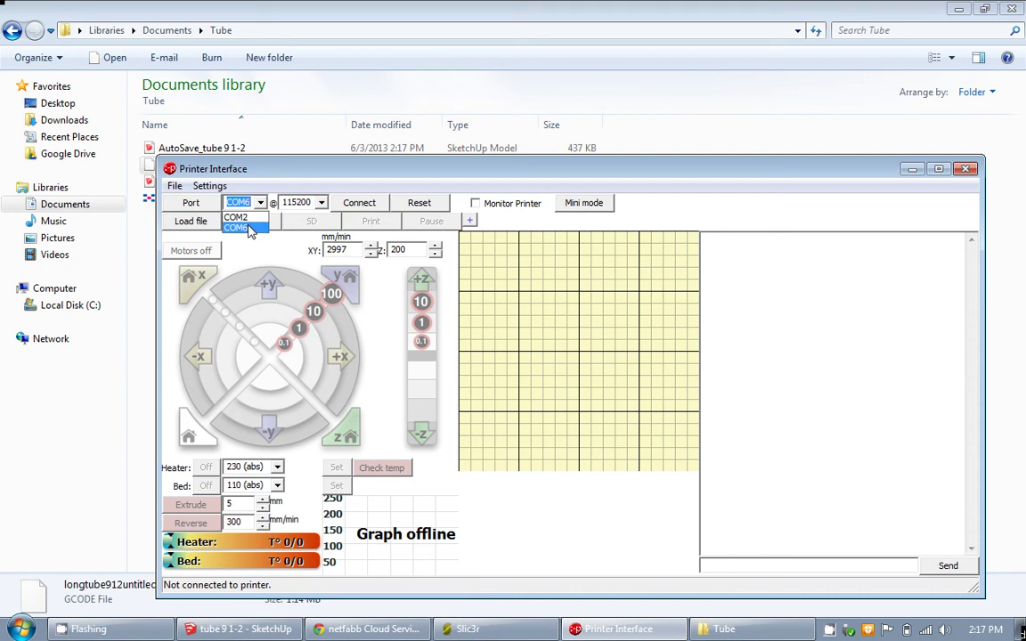
{"action": "left_click", "coordinate": [237, 227]}
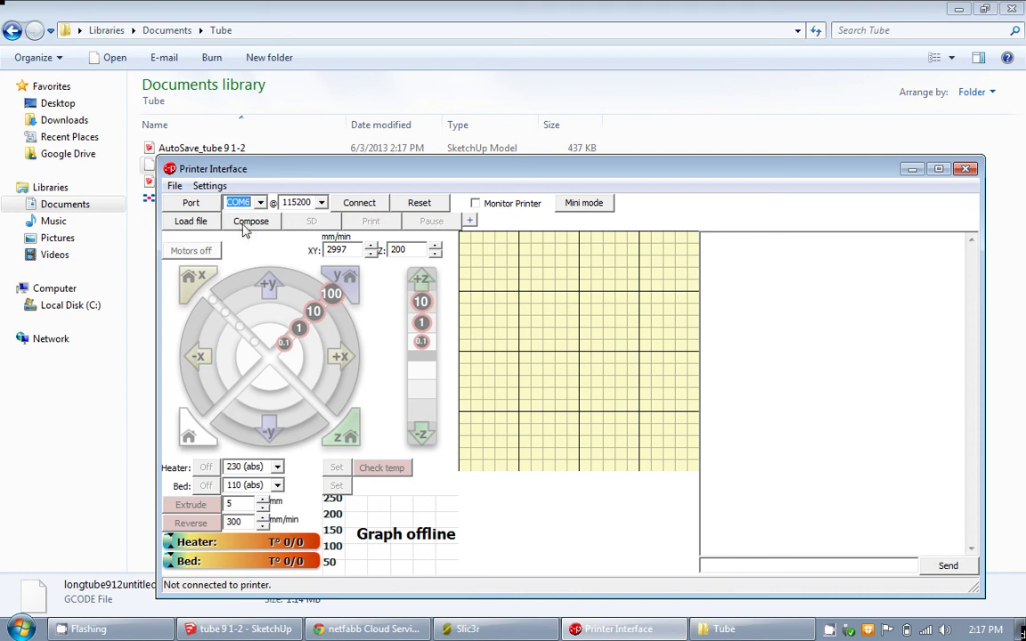
{"action": "left_click", "coordinate": [363, 206]}
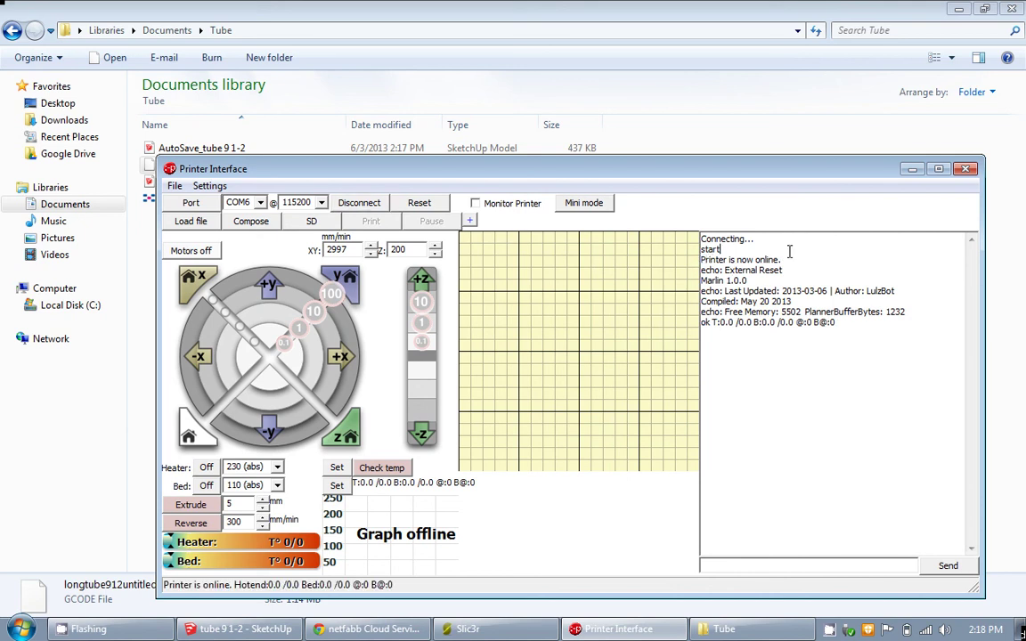
{"action": "left_click_drag", "start_coordinate": [707, 260], "coordinate": [757, 270]}
{"action": "left_click", "coordinate": [801, 290]}
{"action": "left_click", "coordinate": [476, 204]}
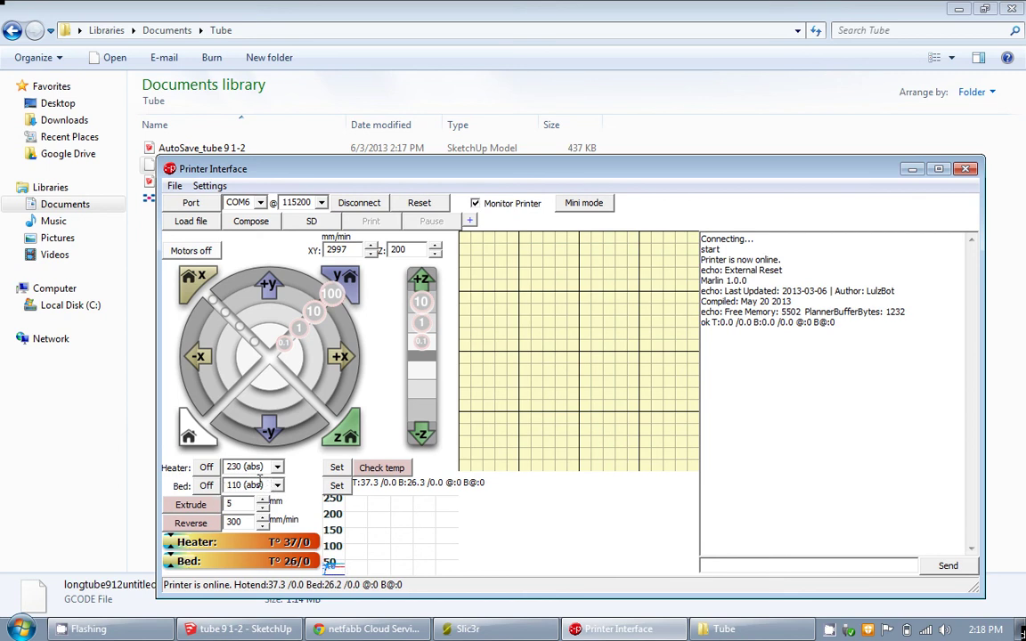
Step: Heat hotend to 230 and bed to 110, load Tube\longtube912untitled_fixed.gcode, and open its large preview
{"action": "left_click", "coordinate": [336, 469]}
{"action": "left_click", "coordinate": [336, 485]}
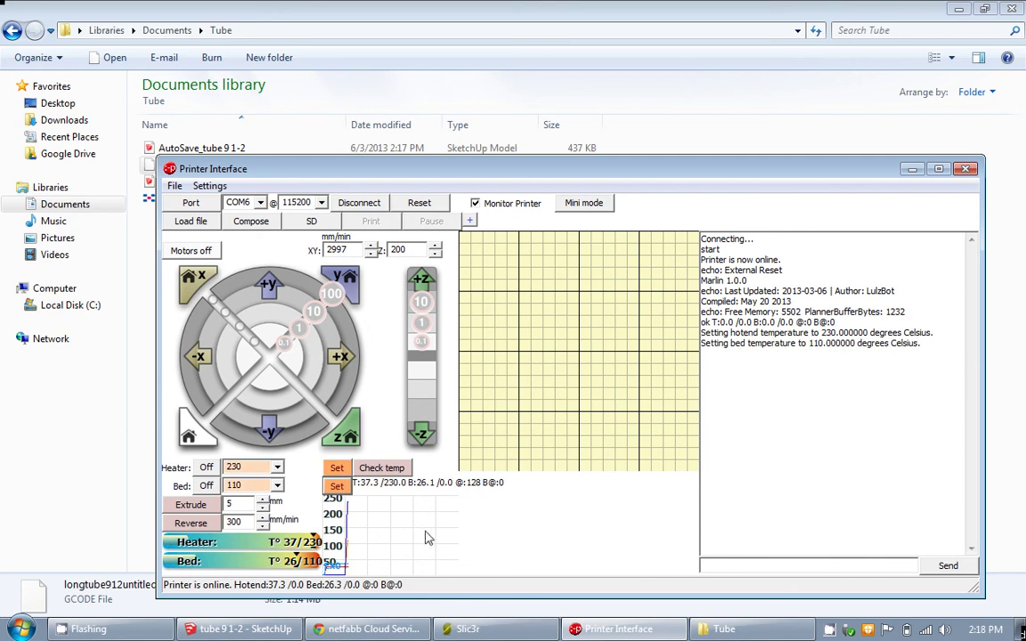
{"action": "left_click", "coordinate": [191, 222]}
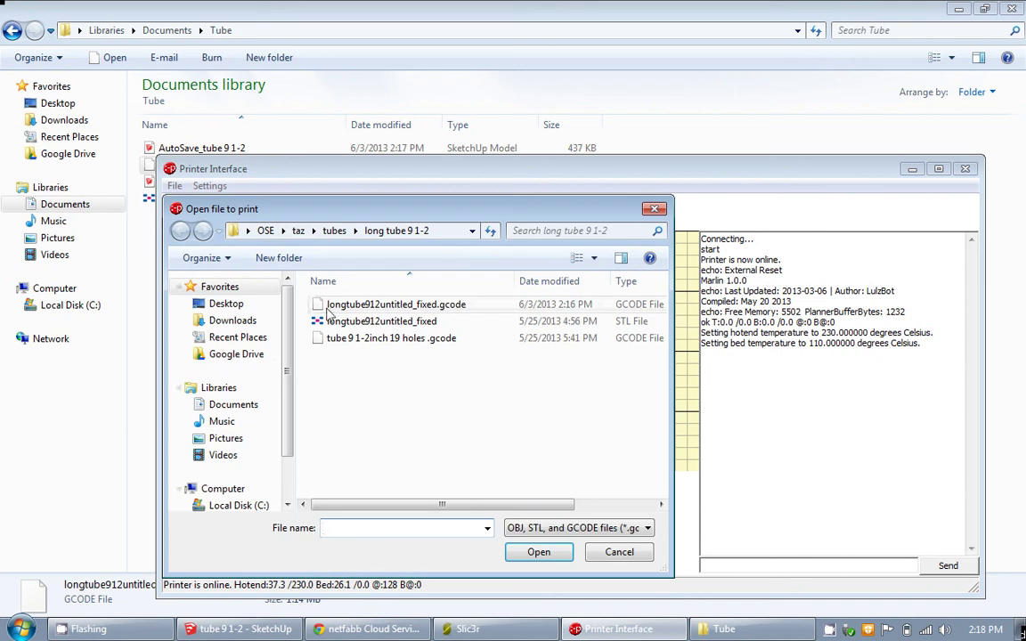
{"action": "left_click", "coordinate": [234, 404]}
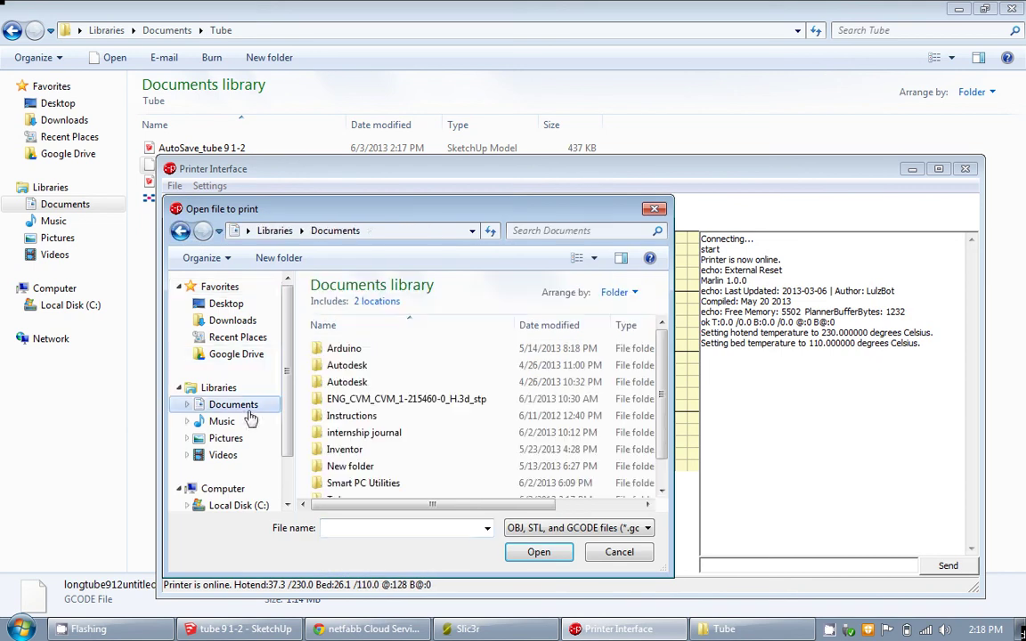
{"action": "scroll", "coordinate": [654, 361], "scroll_direction": "down", "scroll_amount": 1}
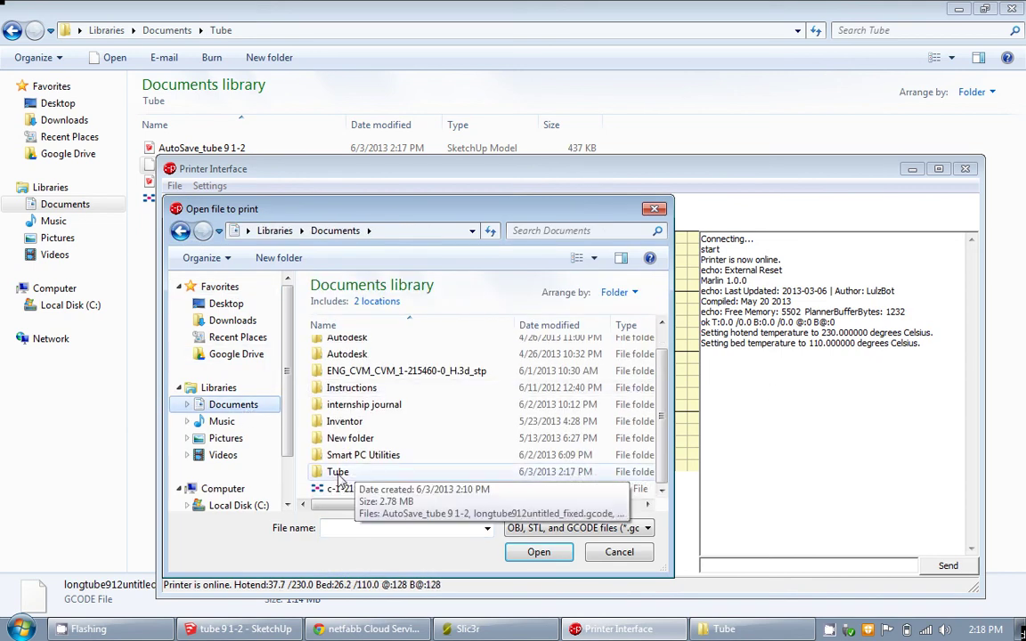
{"action": "double_click", "coordinate": [343, 481]}
{"action": "double_click", "coordinate": [374, 349]}
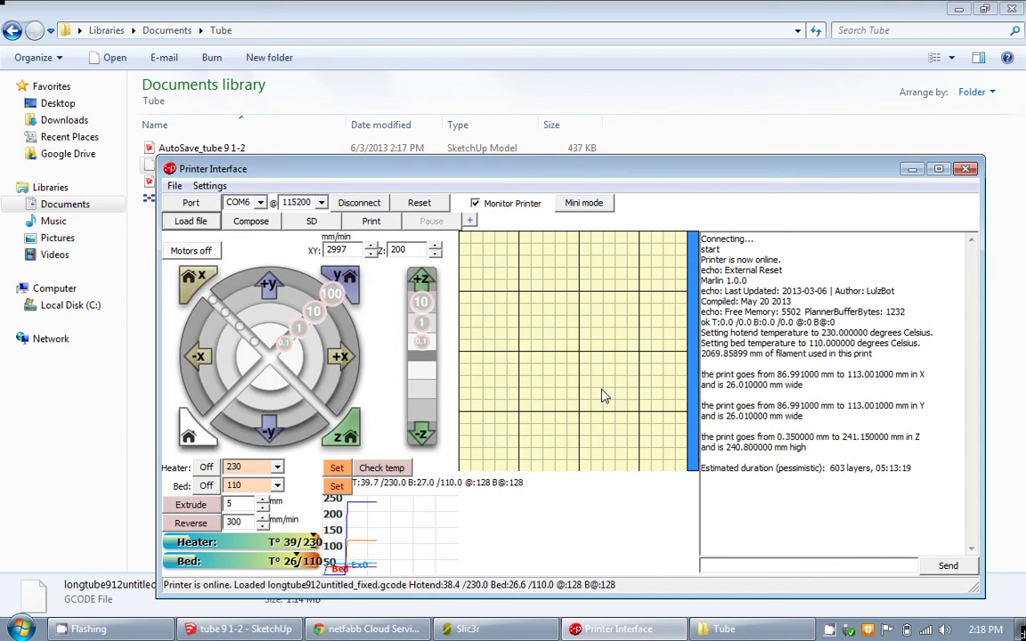
{"action": "left_click", "coordinate": [521, 327]}
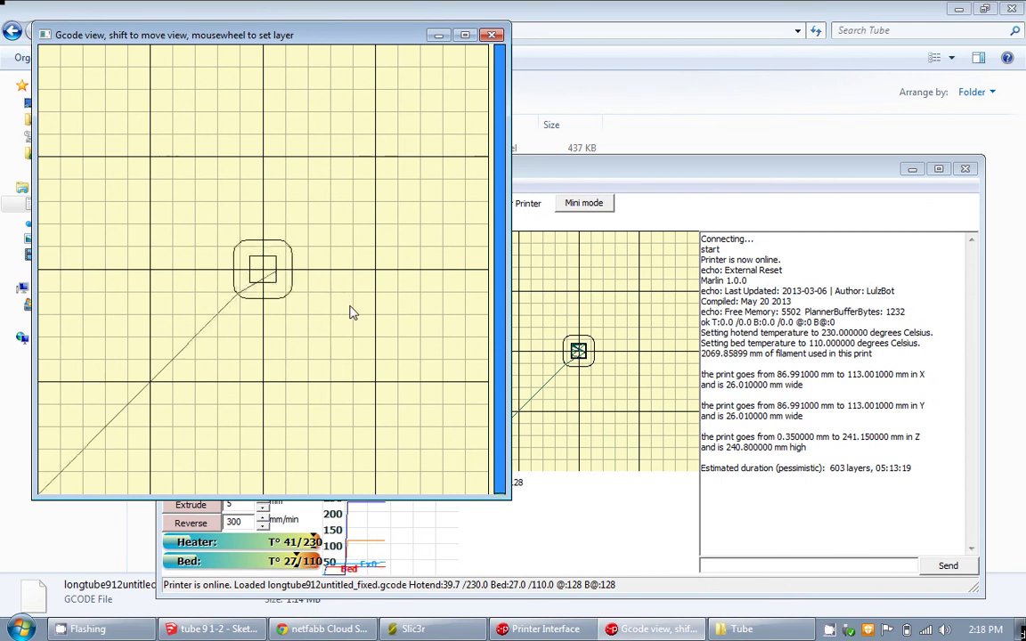
Step: Step up through the tube's layers in the Gcode view, then close the preview window
{"action": "scroll", "coordinate": [293, 276], "scroll_direction": "up", "scroll_amount": 3}
{"action": "scroll", "coordinate": [304, 271], "scroll_direction": "up", "scroll_amount": 5}
{"action": "scroll", "coordinate": [321, 289], "scroll_direction": "up", "scroll_amount": 5}
{"action": "scroll", "coordinate": [335, 298], "scroll_direction": "up", "scroll_amount": 5}
{"action": "scroll", "coordinate": [335, 298], "scroll_direction": "up", "scroll_amount": 5}
{"action": "scroll", "coordinate": [338, 289], "scroll_direction": "up", "scroll_amount": 2}
{"action": "left_click", "coordinate": [494, 36]}
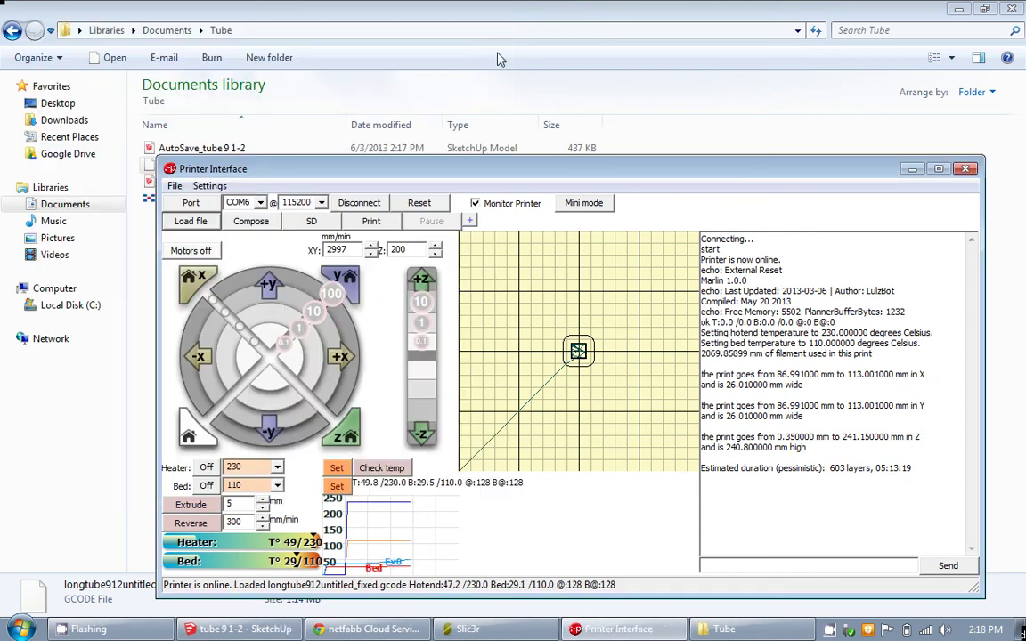